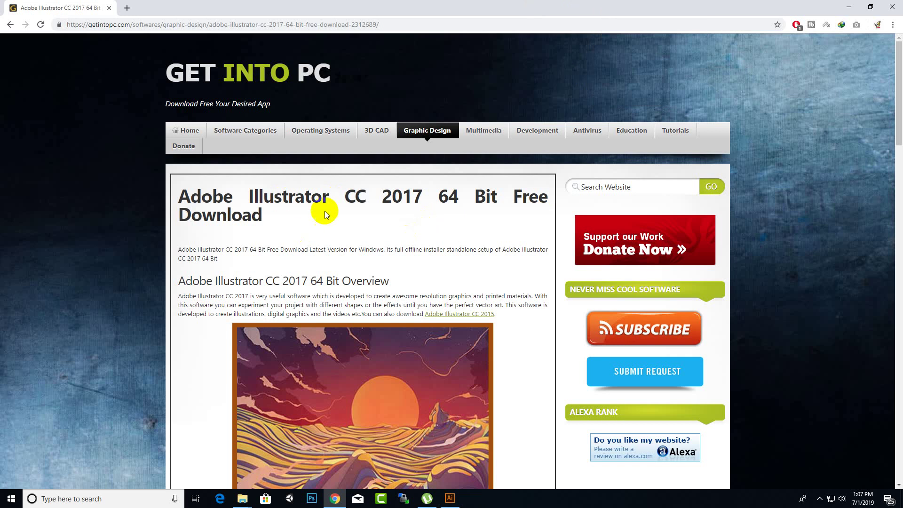
Select the Adobe Illustrator CC 2017 title text and the page URL, then clear the selection.
mouse_move(341, 199)
mouse_down()
mouse_move(328, 187)
mouse_move(419, 193)
mouse_move(115, 195)
mouse_up()
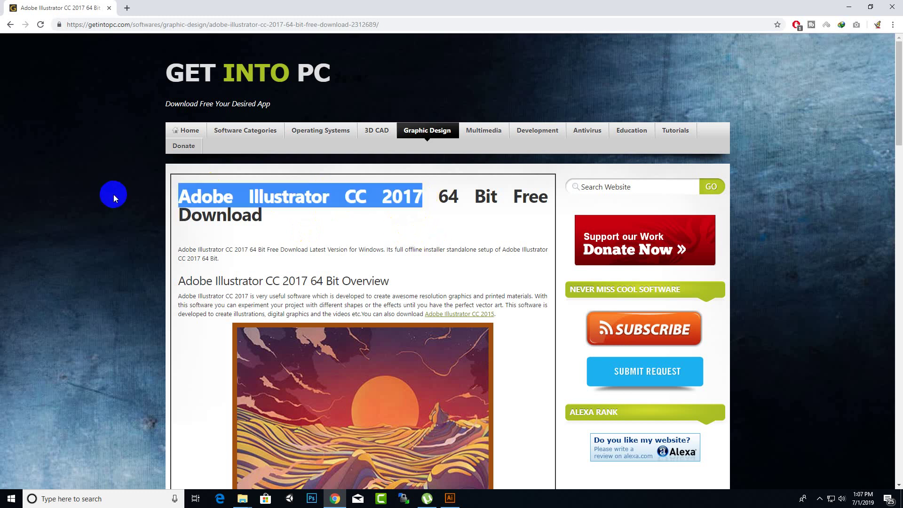
click(129, 24)
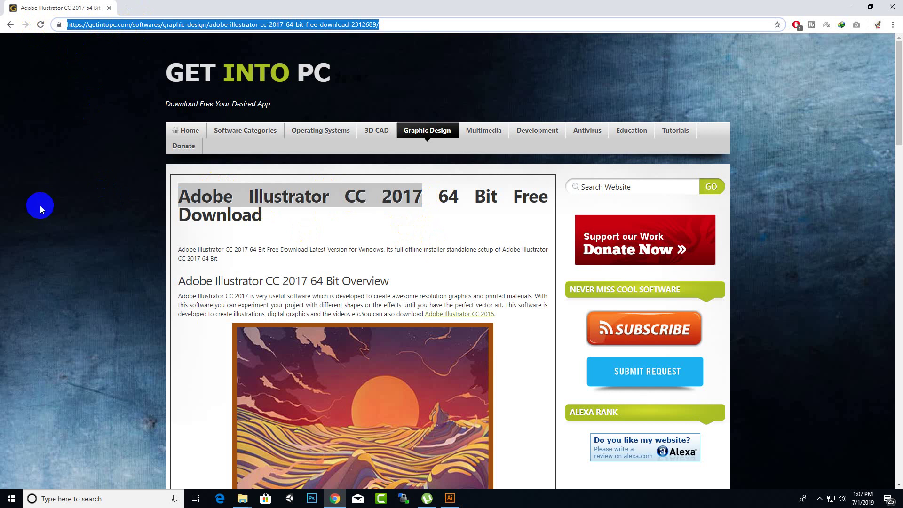
click(40, 205)
Scroll down to the free download section with its Download buttons.
scroll(426, 343, down, 10)
scroll(426, 343, down, 10)
scroll(426, 343, down, 10)
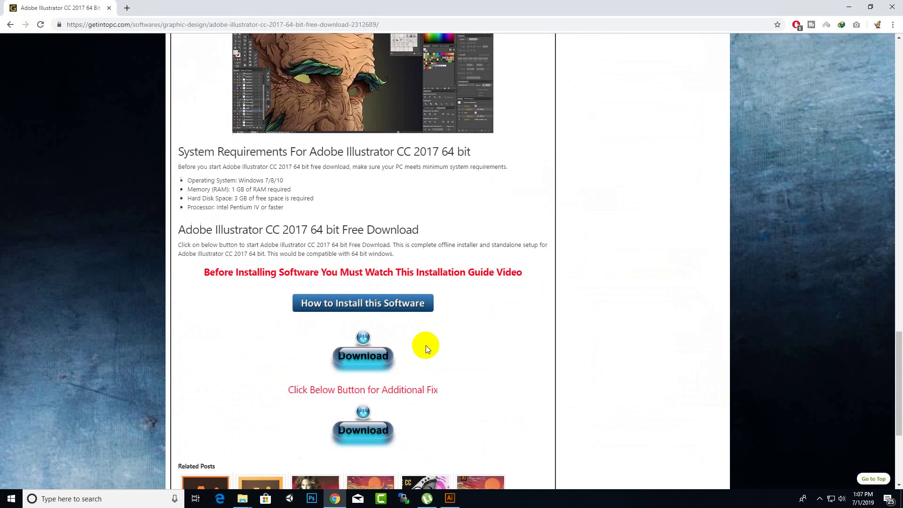
scroll(425, 345, down, 3)
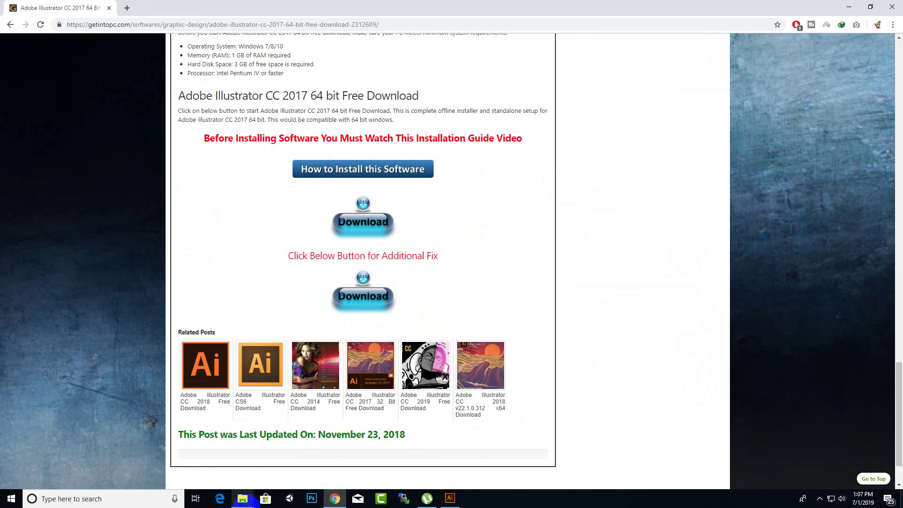
Review the Portable (x64) folder with IllustratorPortable.exe, close Explorer and switch to Illustrator.
mouse_move(242, 498)
click(292, 459)
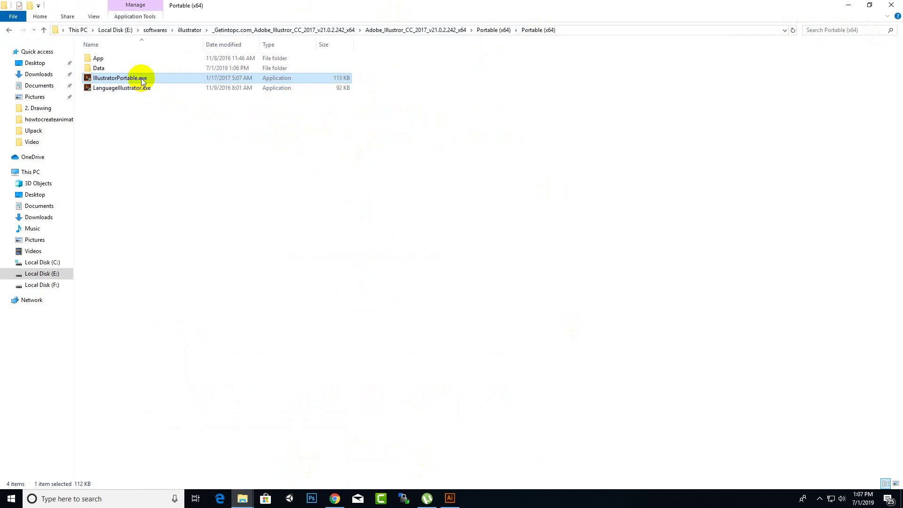
click(409, 278)
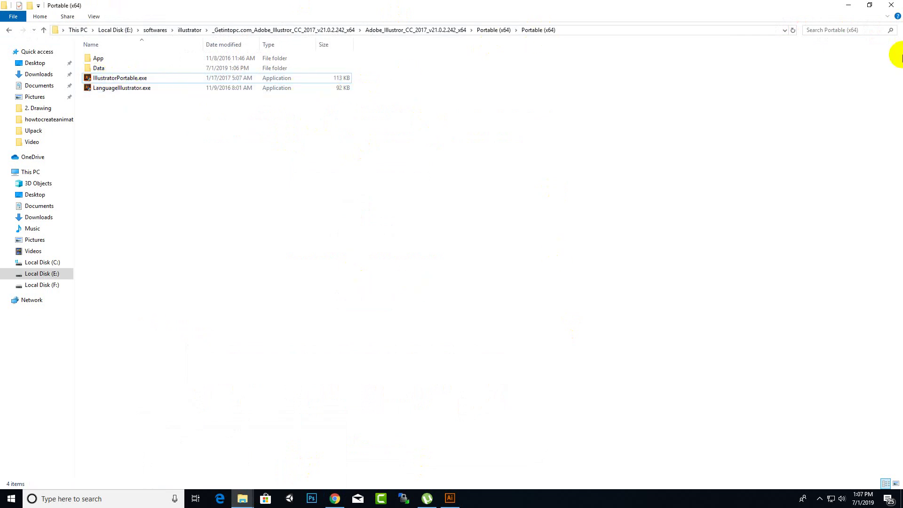
click(897, 8)
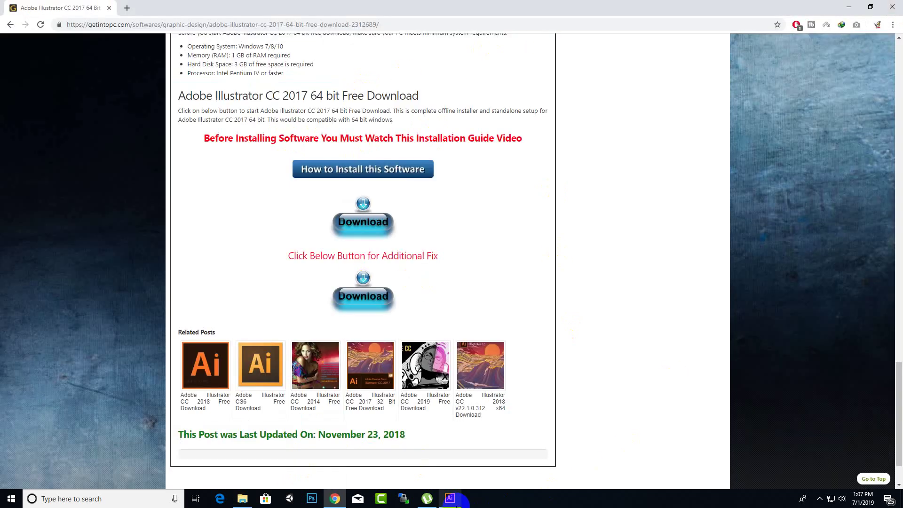
click(450, 498)
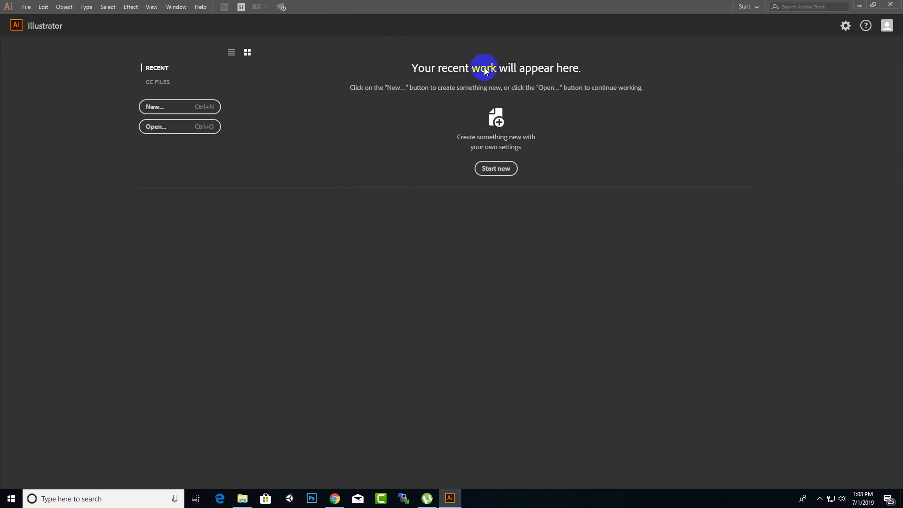
Start a new document and browse the Mobile presets, picking Nexus 7 (2013) at 1200x1920.
click(498, 169)
click(489, 172)
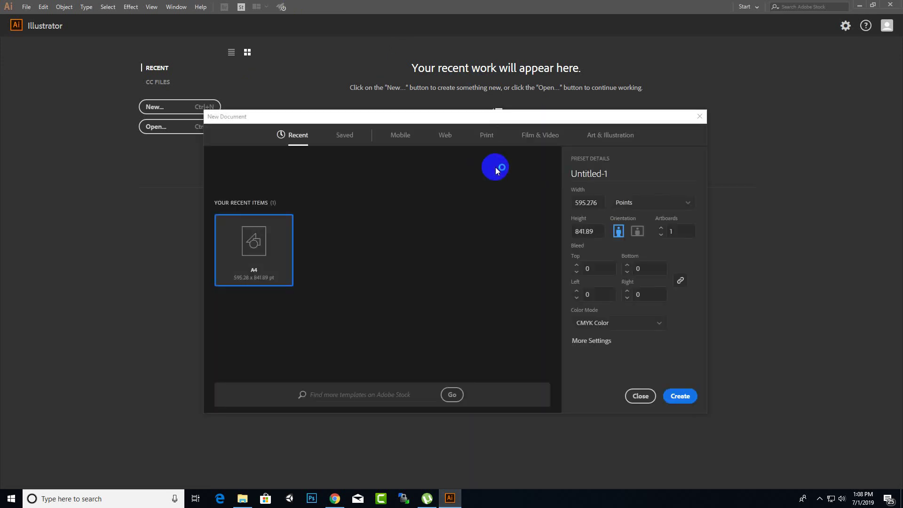
drag(452, 117, 476, 117)
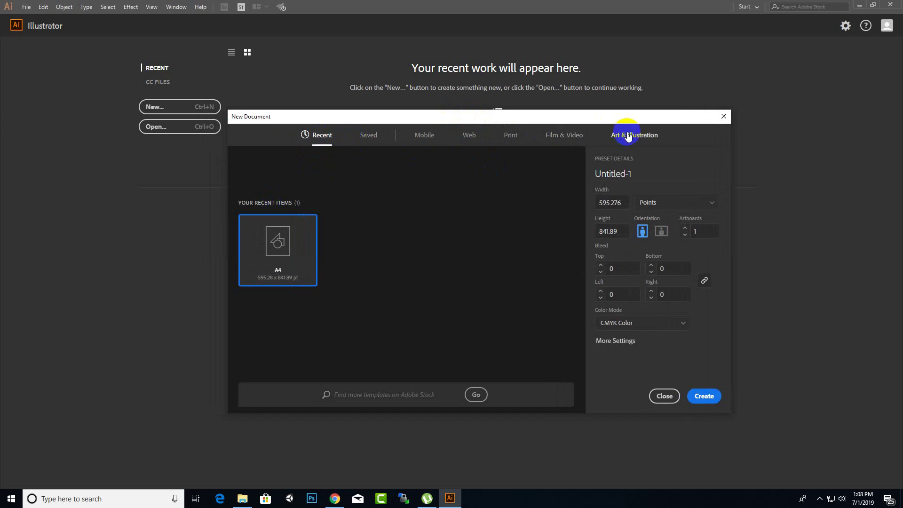
click(440, 140)
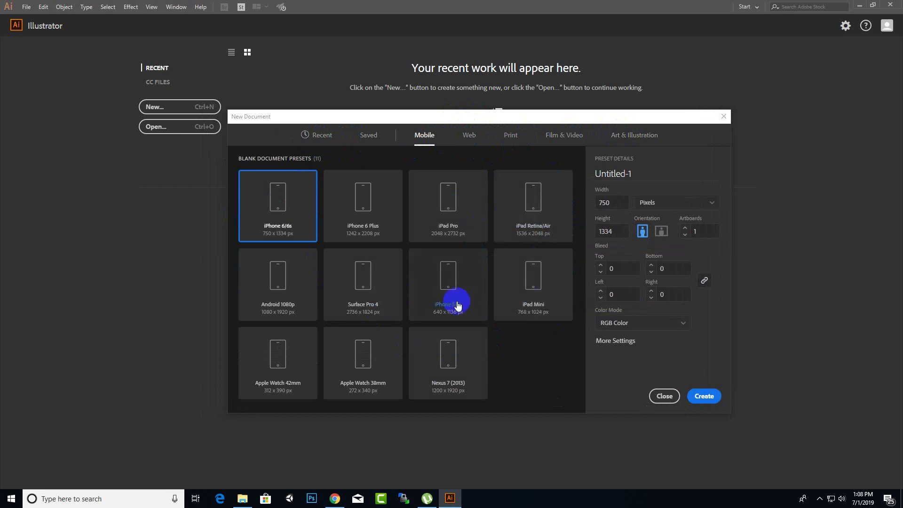
click(427, 359)
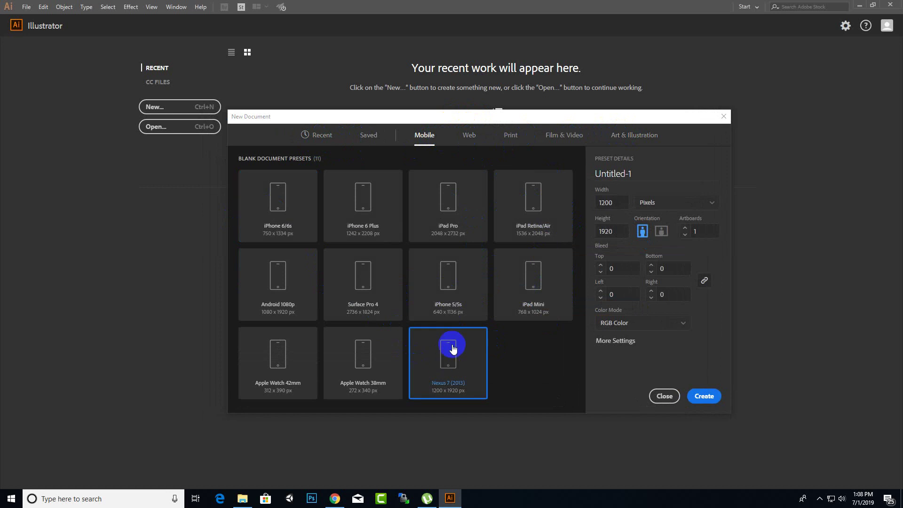
Browse the Web, Print and Film & Video preset categories, ending on HDV 720.
click(469, 135)
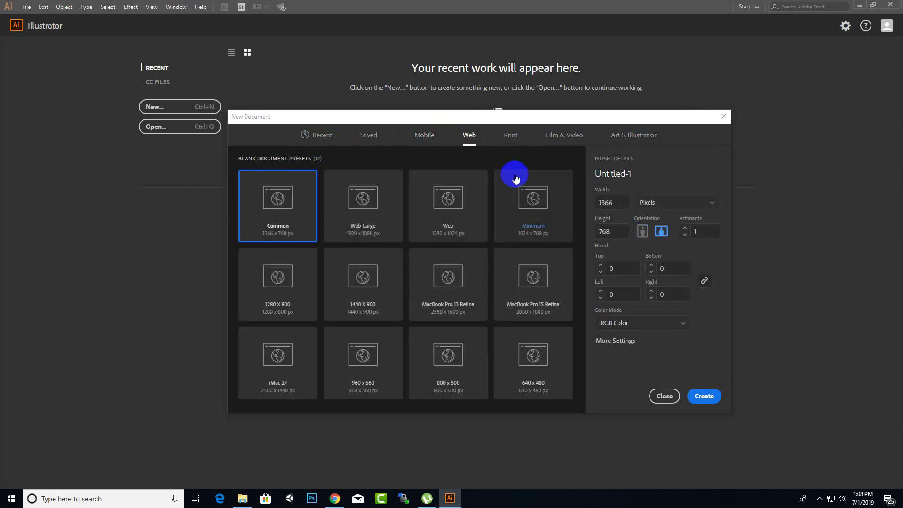
click(510, 135)
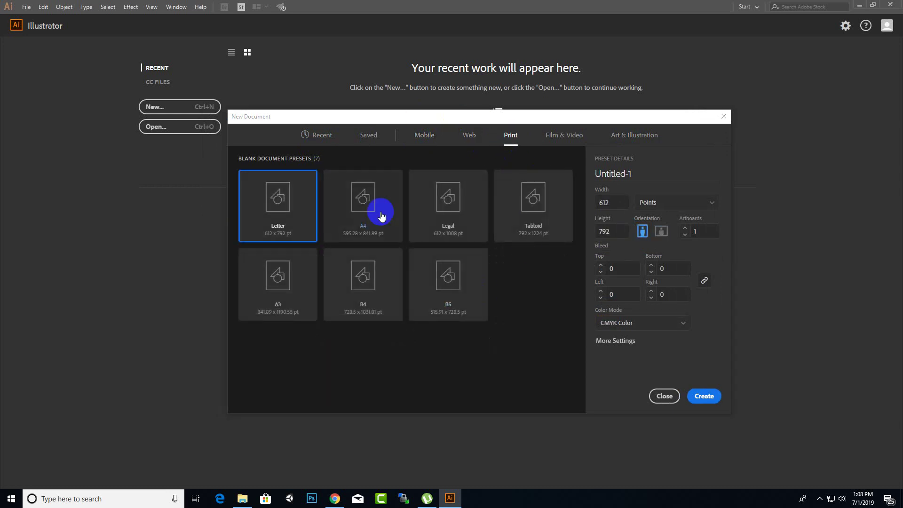
click(562, 135)
scroll(539, 253, down, 5)
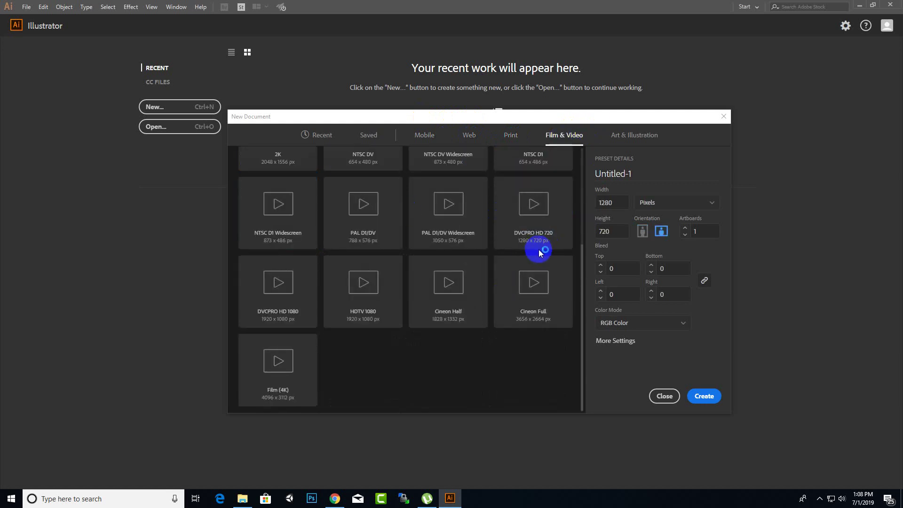
scroll(366, 268, up, 5)
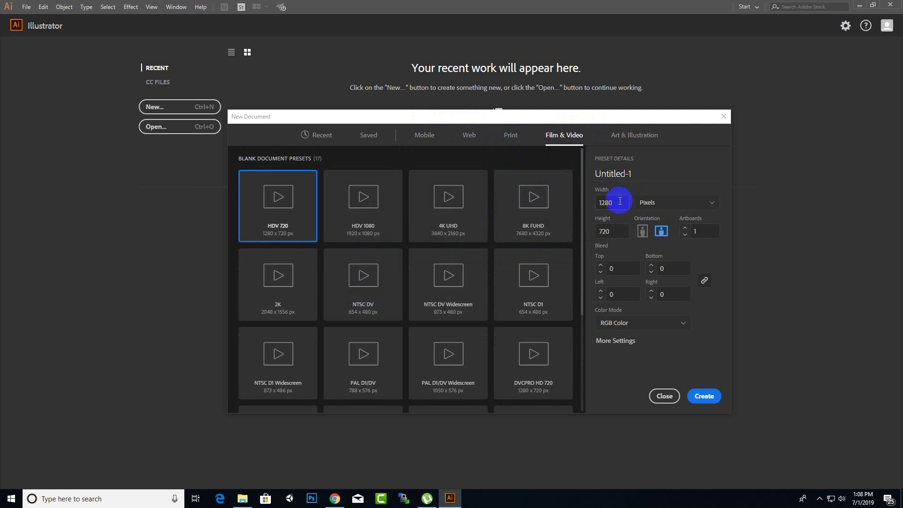
Confirm 1280 x 720 size in Pixels with RGB Color mode.
click(602, 202)
click(593, 232)
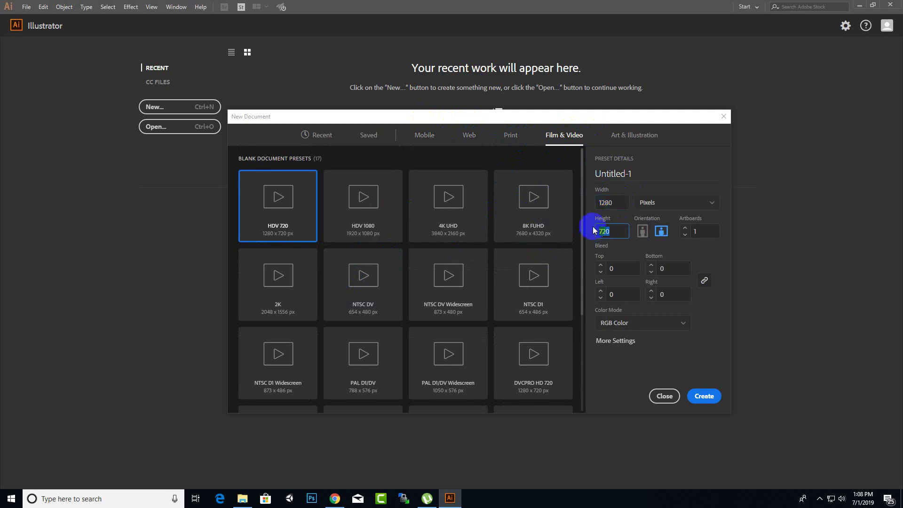
click(715, 203)
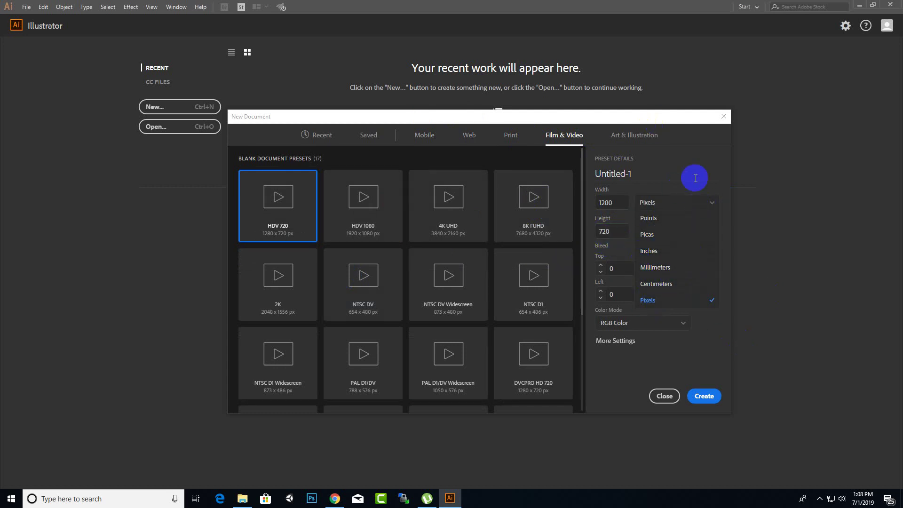
click(684, 164)
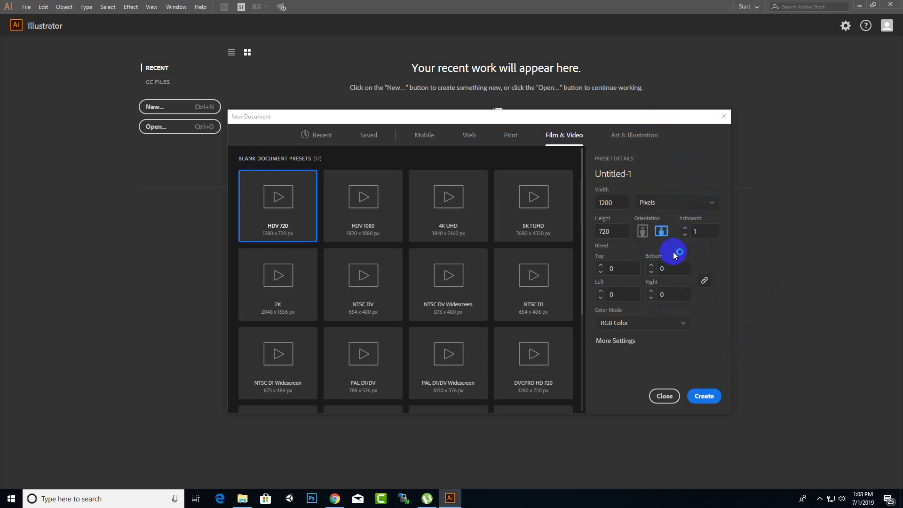
click(677, 323)
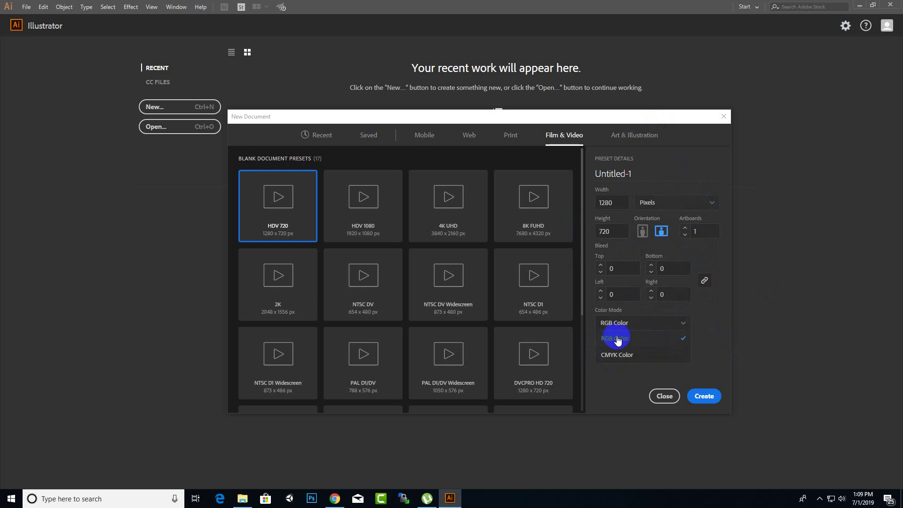
click(707, 332)
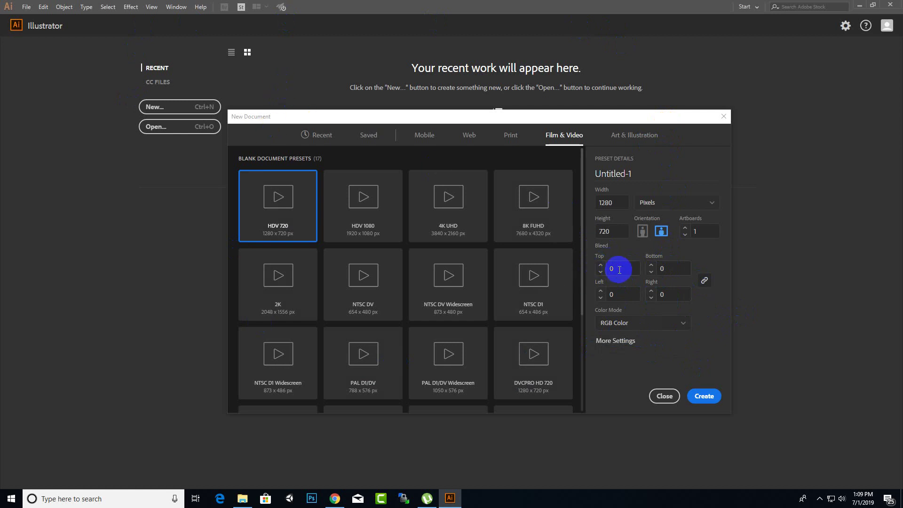
Adjust the bleed spinner, leaving bleed at 0, and create the HDV 720 document.
click(600, 270)
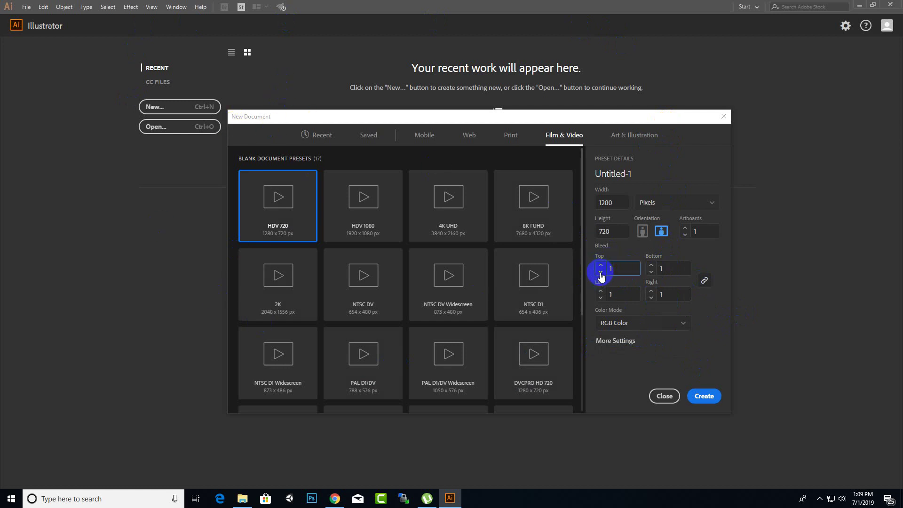
click(599, 266)
click(599, 265)
click(599, 265)
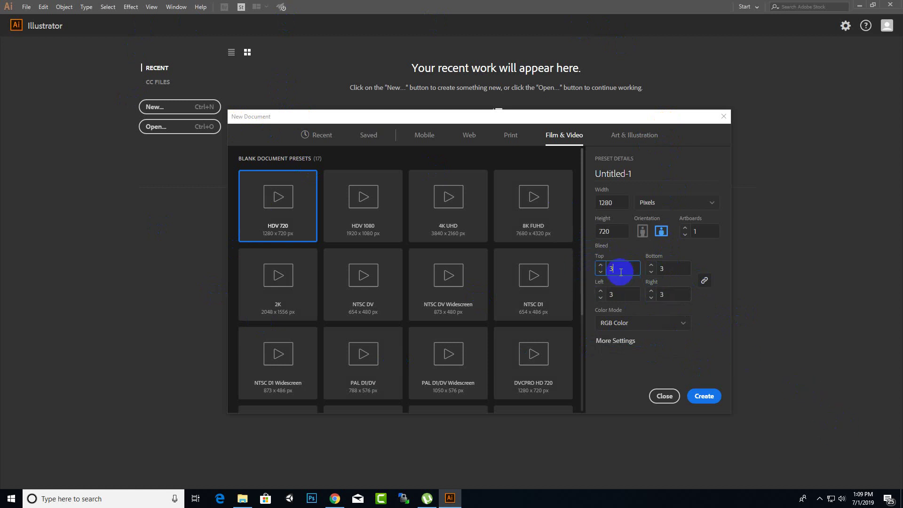
click(600, 272)
text(0)
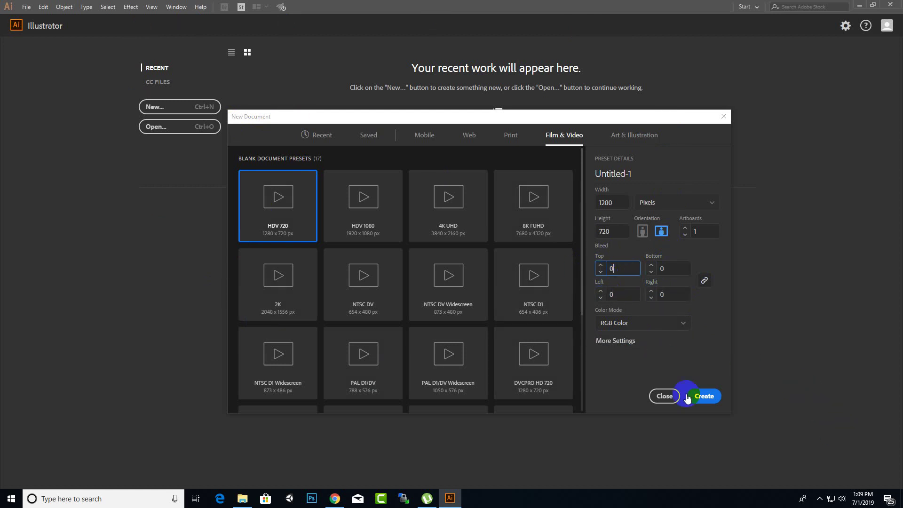
click(698, 397)
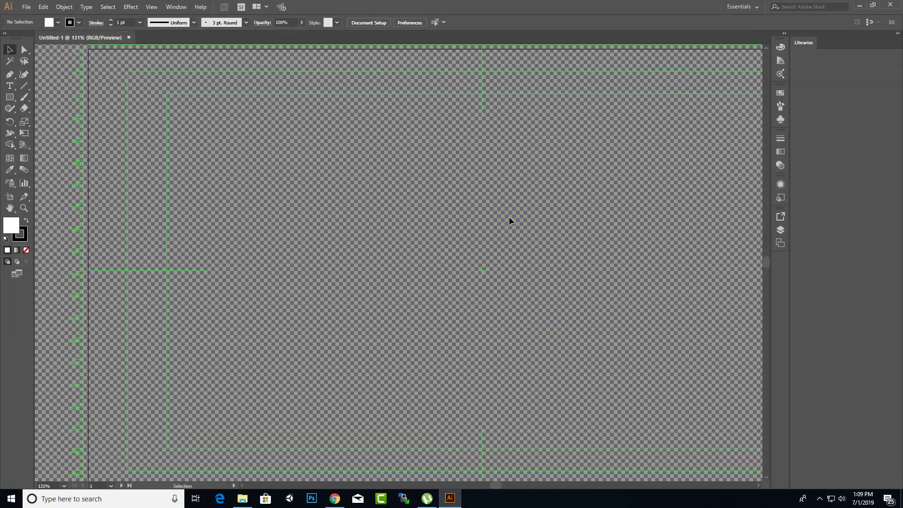
Zoom in and out over the Untitled-1 artboard, then show the File menu.
scroll(510, 217, down, 4)
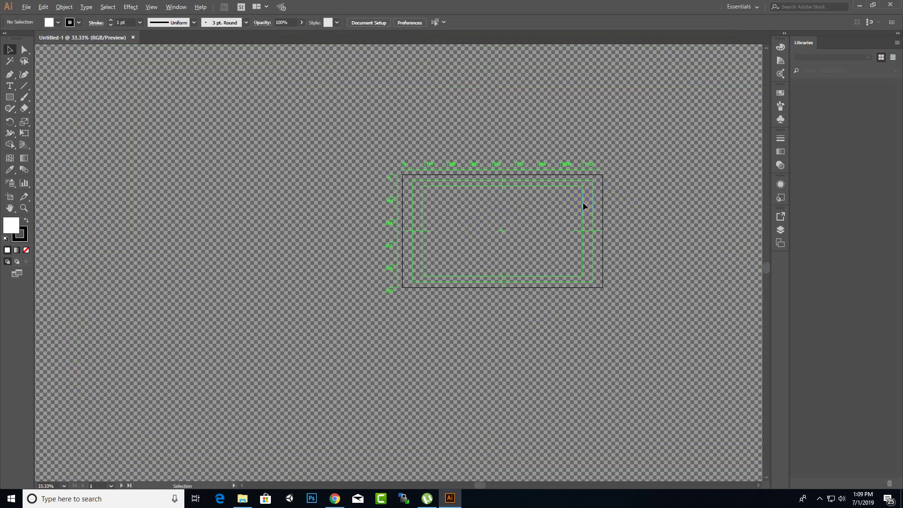
scroll(582, 201, up, 1)
scroll(583, 202, up, 1)
scroll(643, 158, up, 1)
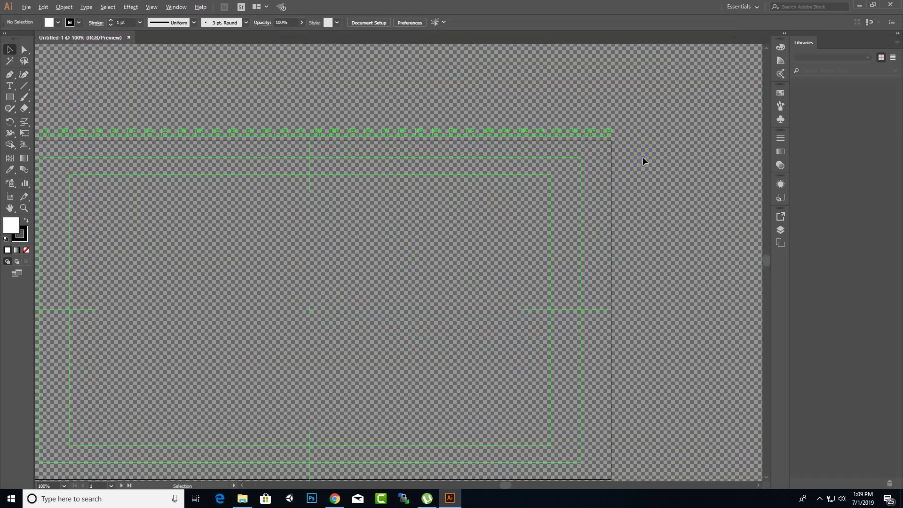
scroll(626, 162, down, 3)
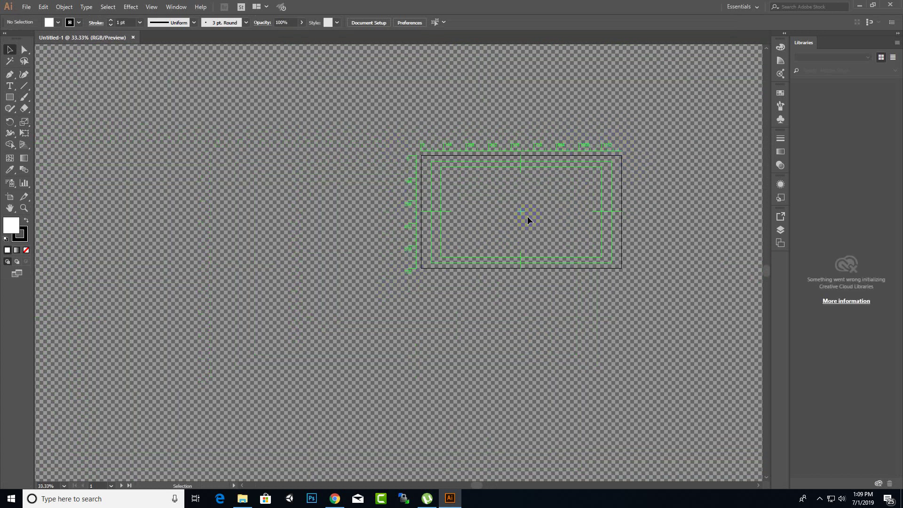
scroll(576, 234, up, 1)
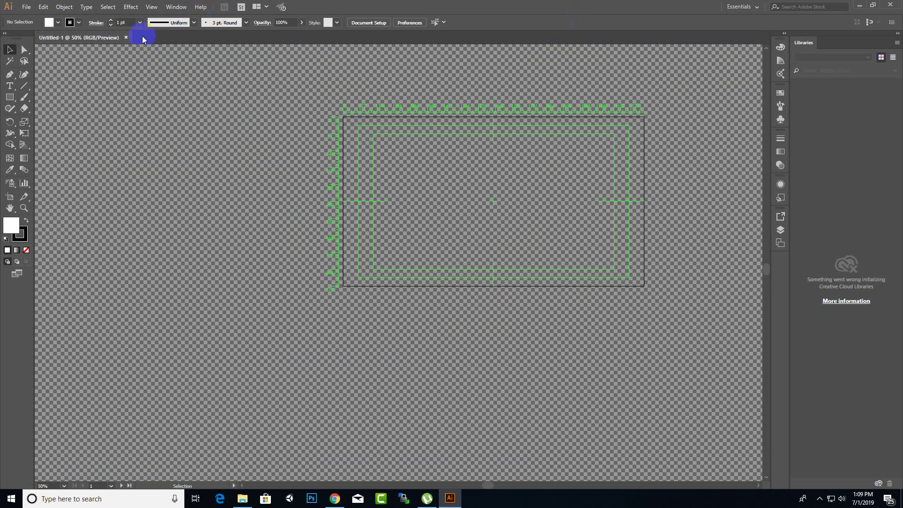
click(26, 6)
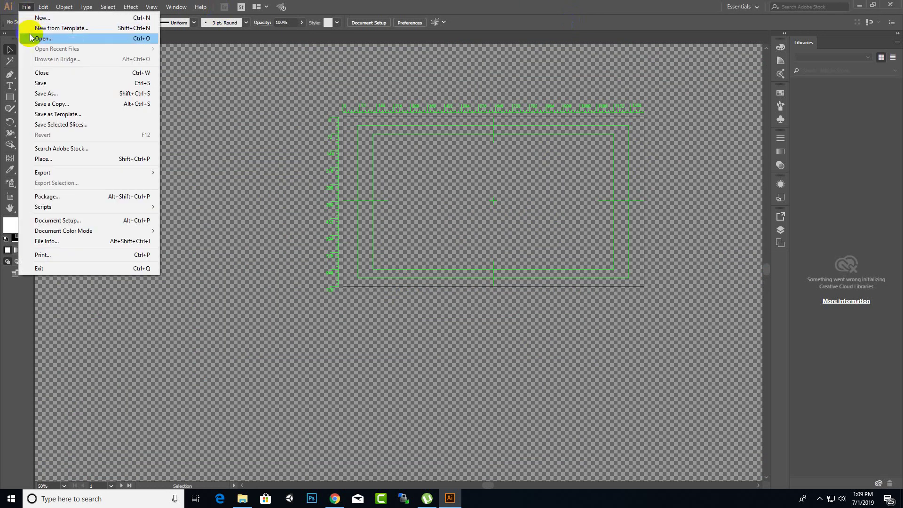
Create Untitled-2 as a blank A4 portrait document from the recent A4 preset.
click(41, 17)
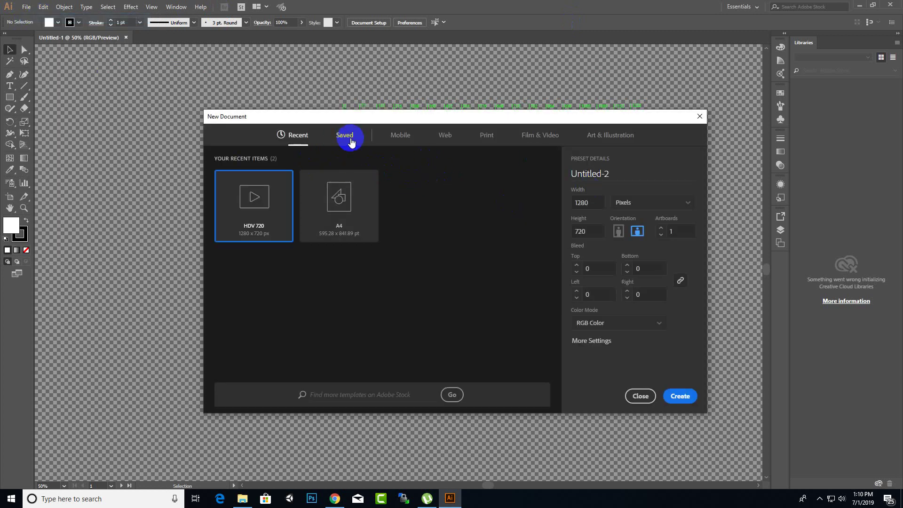
click(345, 197)
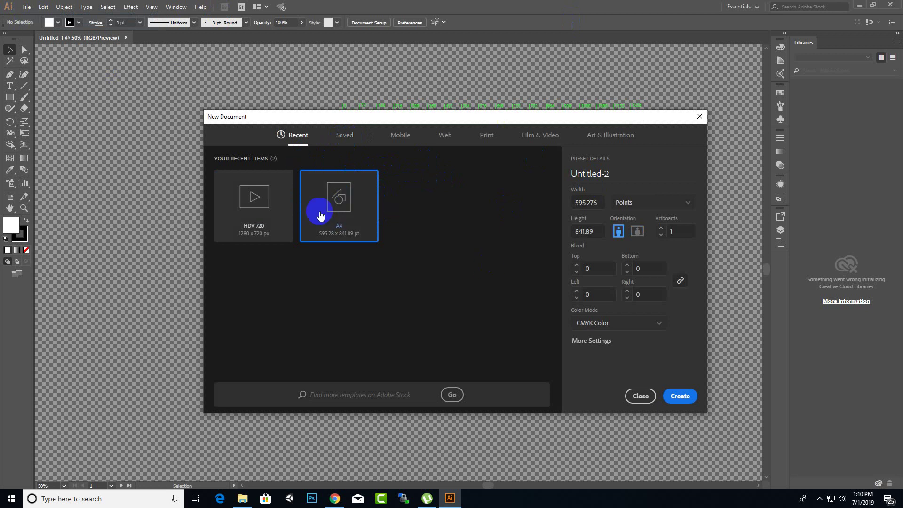
click(336, 197)
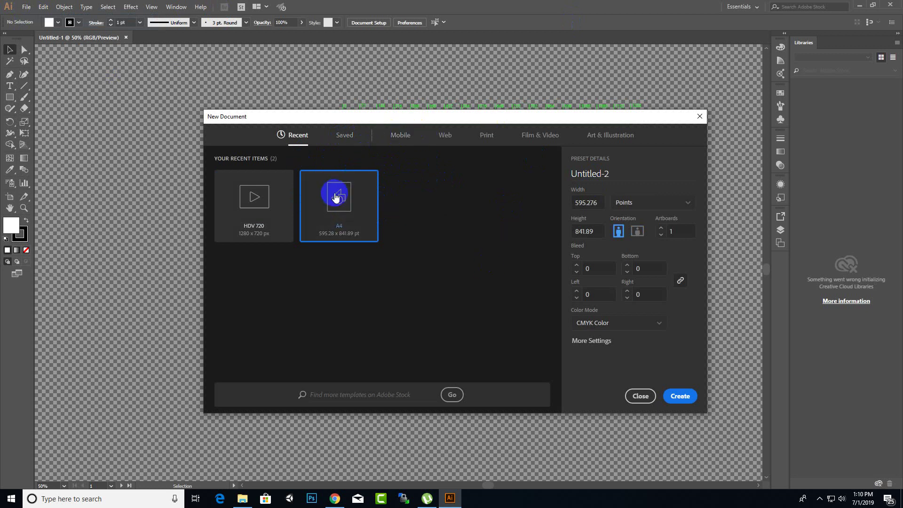
double_click(338, 193)
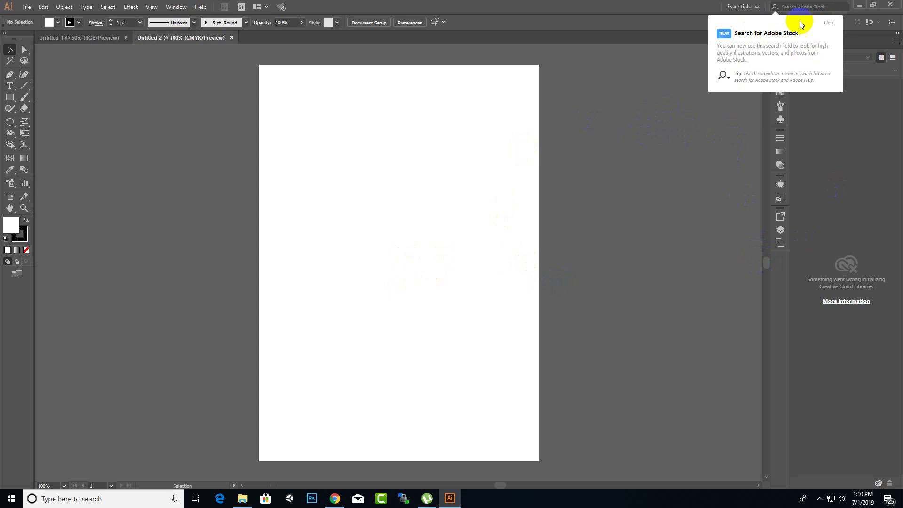
Dismiss the Adobe Stock tip, expand and collapse the panel dock, and close Untitled-1.
click(829, 22)
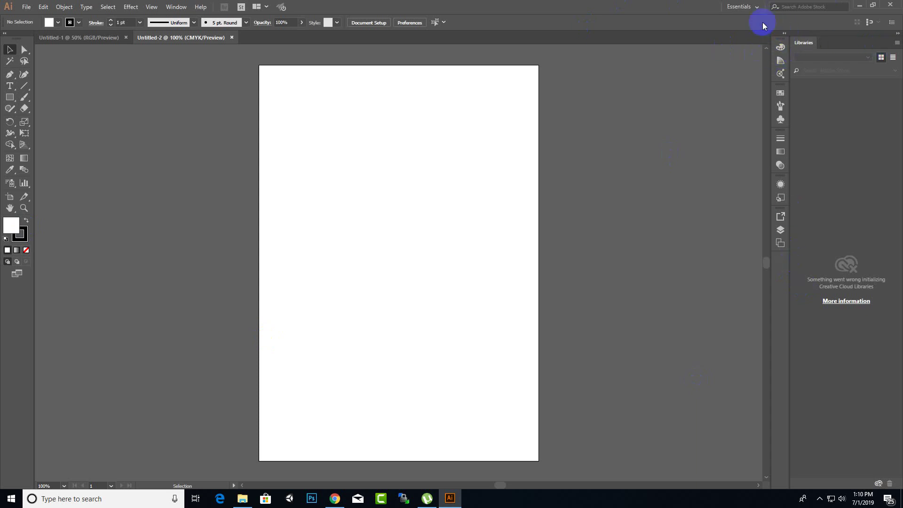
click(784, 35)
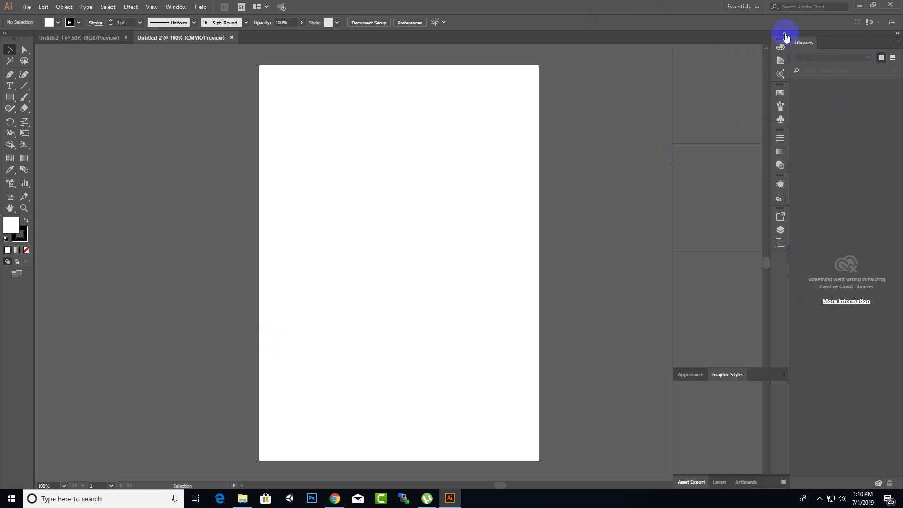
click(784, 35)
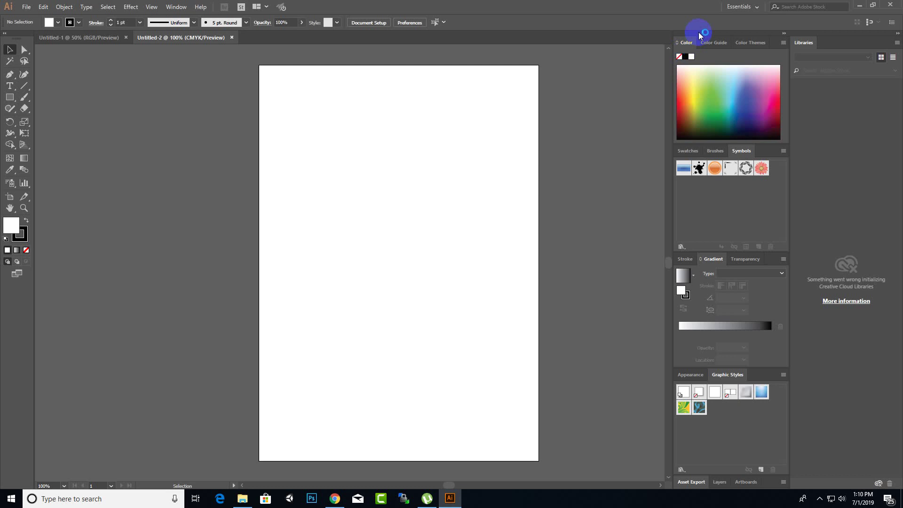
click(784, 33)
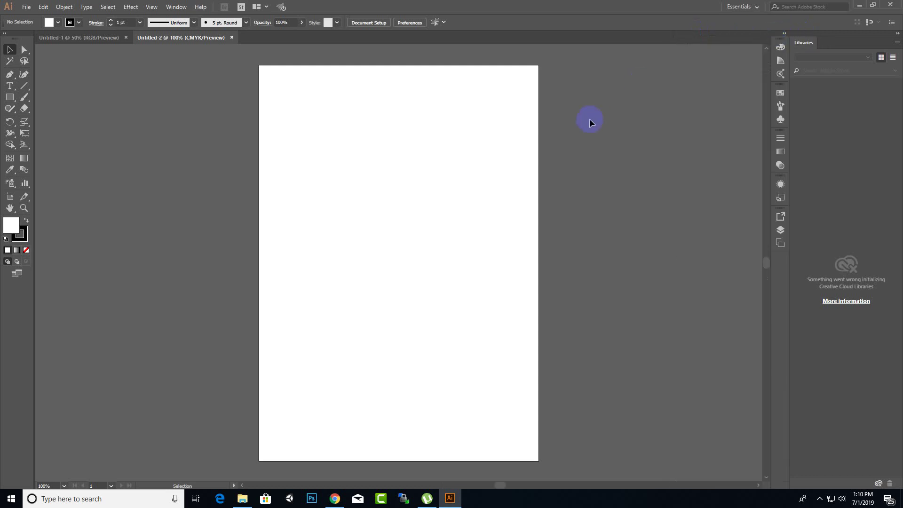
click(126, 38)
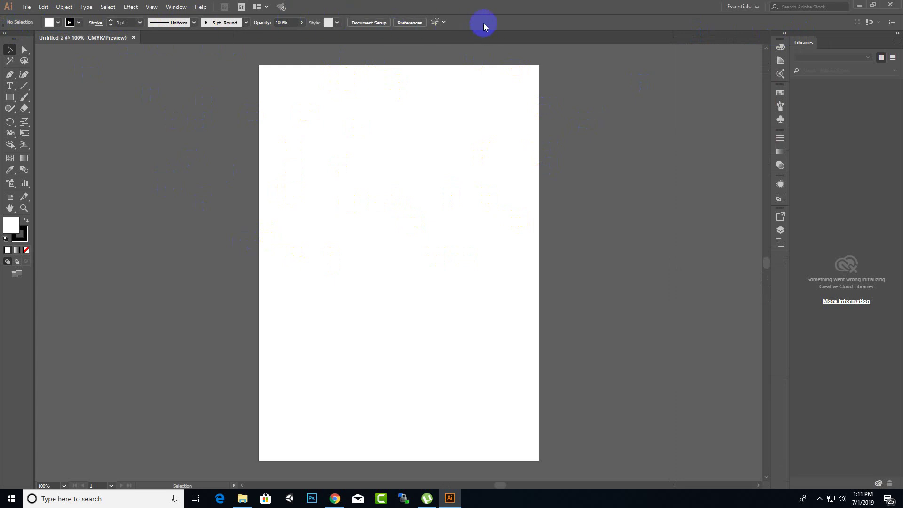
Place Lorem ipsum placeholder text near the page top with the Type tool and select 'Lorem'.
click(10, 85)
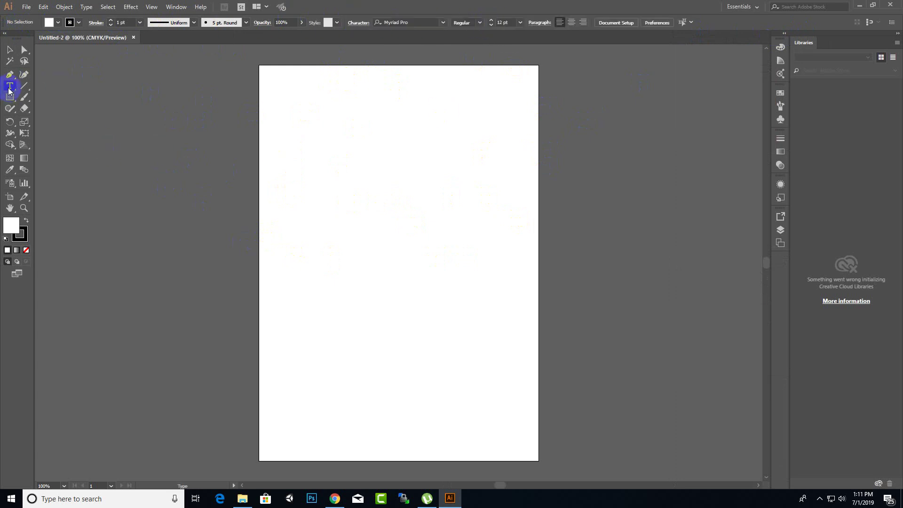
click(342, 168)
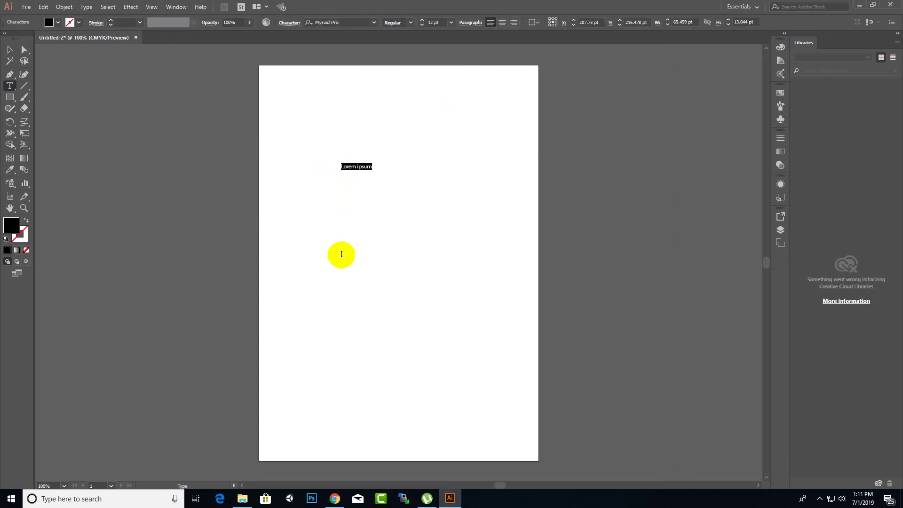
double_click(342, 166)
click(177, 7)
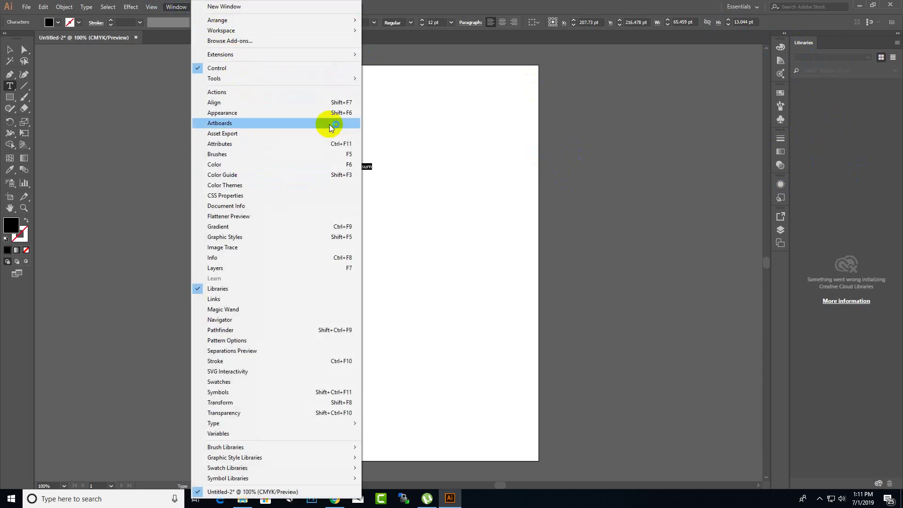
click(232, 155)
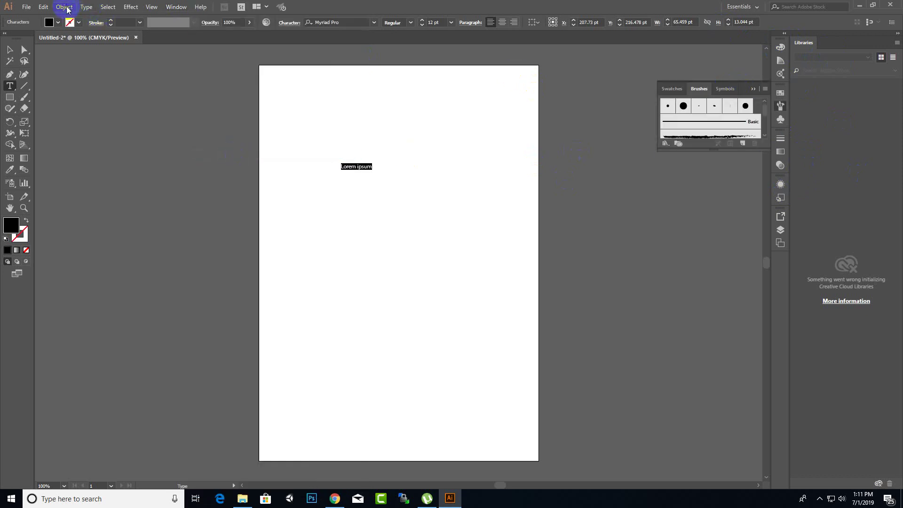
click(176, 6)
click(238, 266)
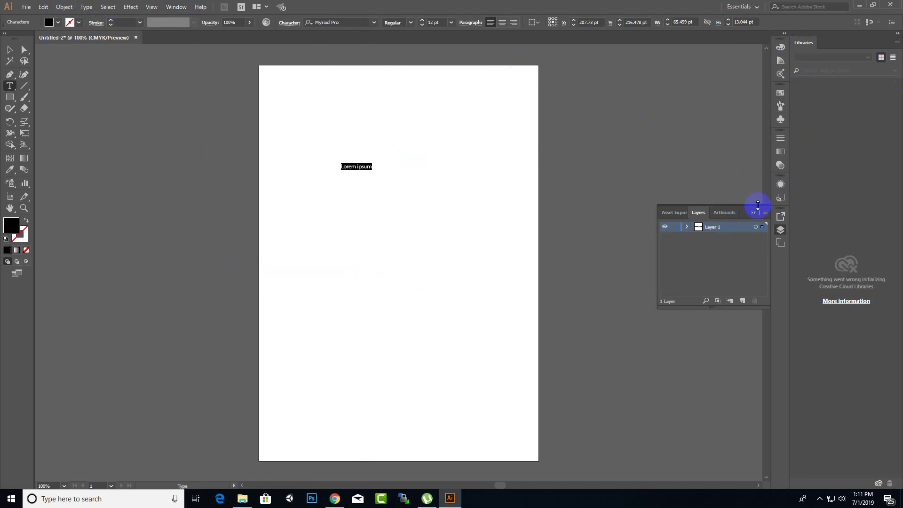
mouse_move(752, 211)
mouse_down()
mouse_move(662, 69)
mouse_move(730, 43)
mouse_move(679, 184)
mouse_move(691, 262)
mouse_up()
click(719, 262)
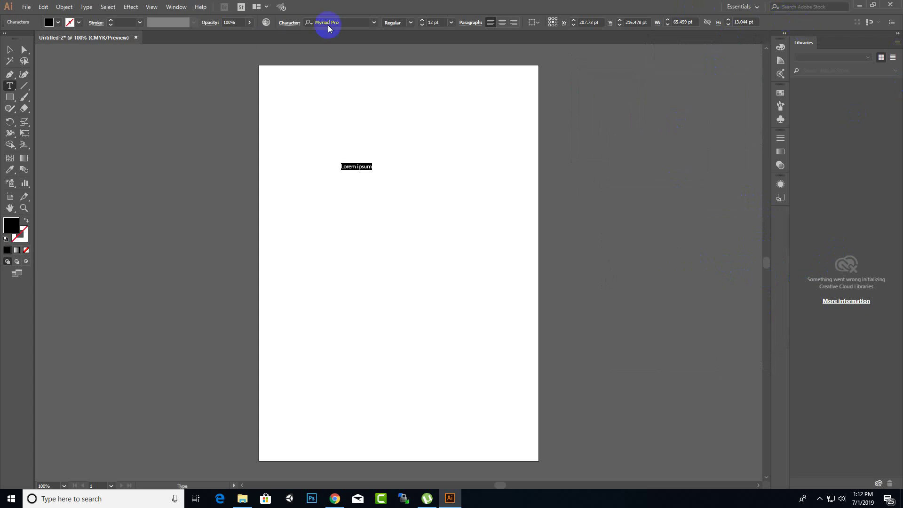
click(181, 7)
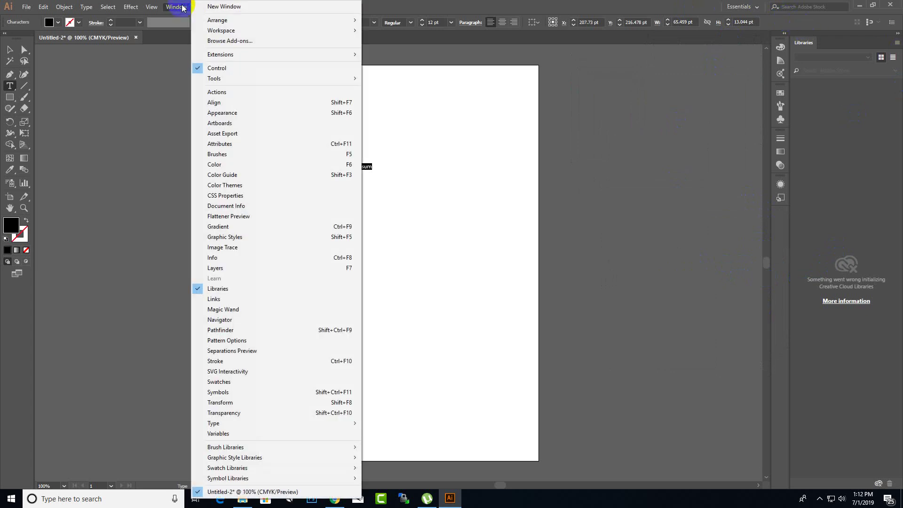
click(213, 69)
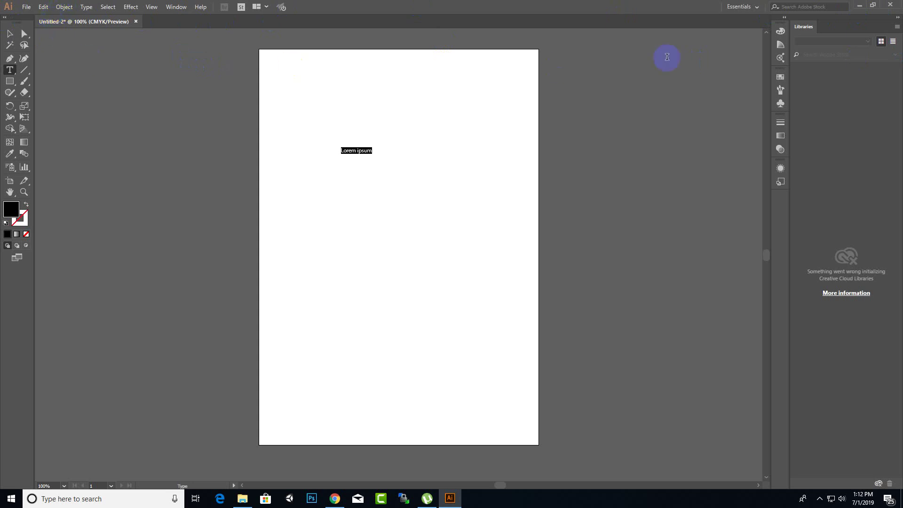
click(176, 8)
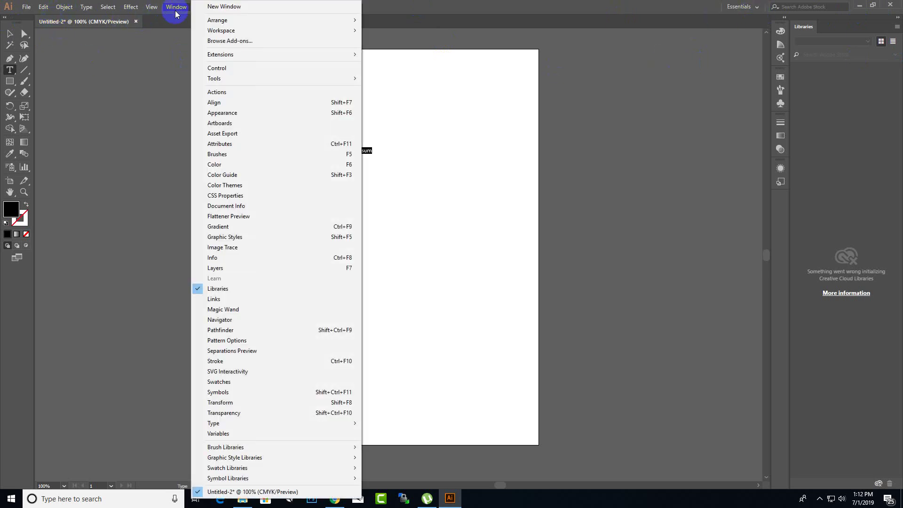
click(198, 69)
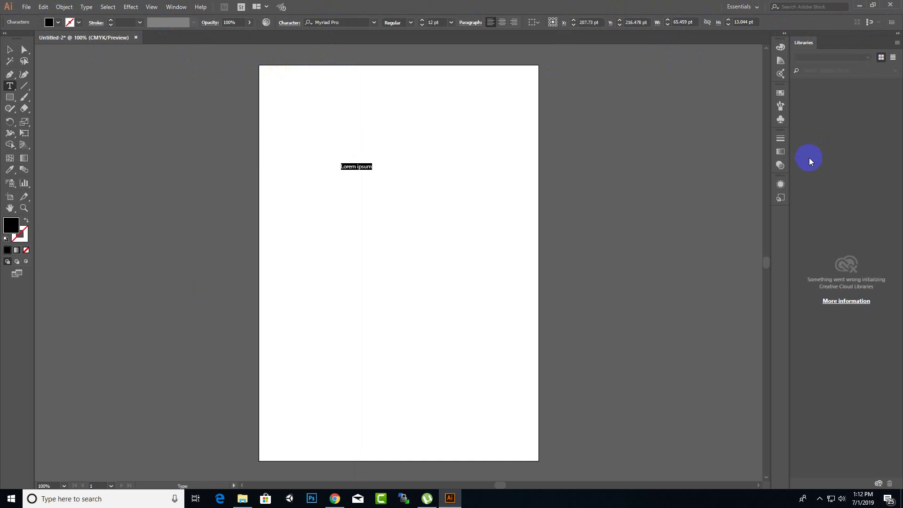
Delete the Lorem ipsum text object and undock the Tools panel into a floating panel.
click(11, 50)
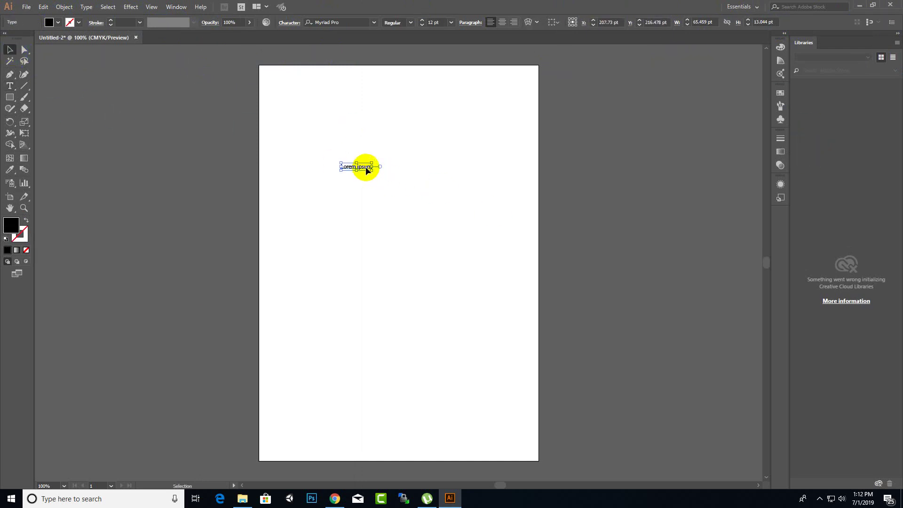
drag(366, 173, 311, 120)
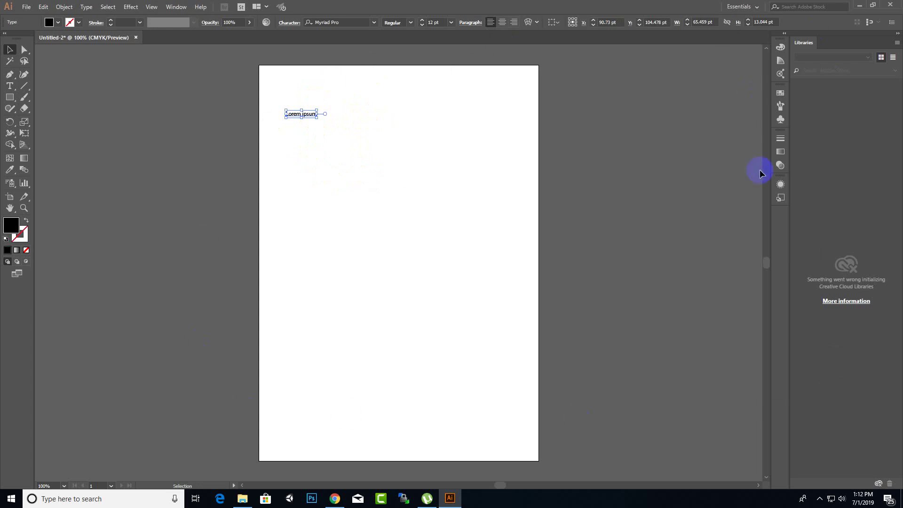
key(Delete)
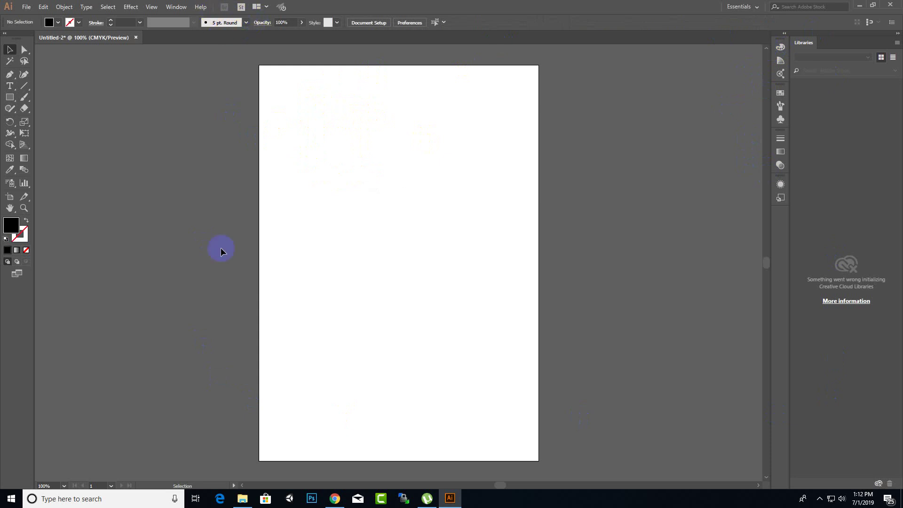
mouse_move(2, 42)
mouse_down()
mouse_move(238, 497)
mouse_move(758, 38)
mouse_move(746, 40)
mouse_up()
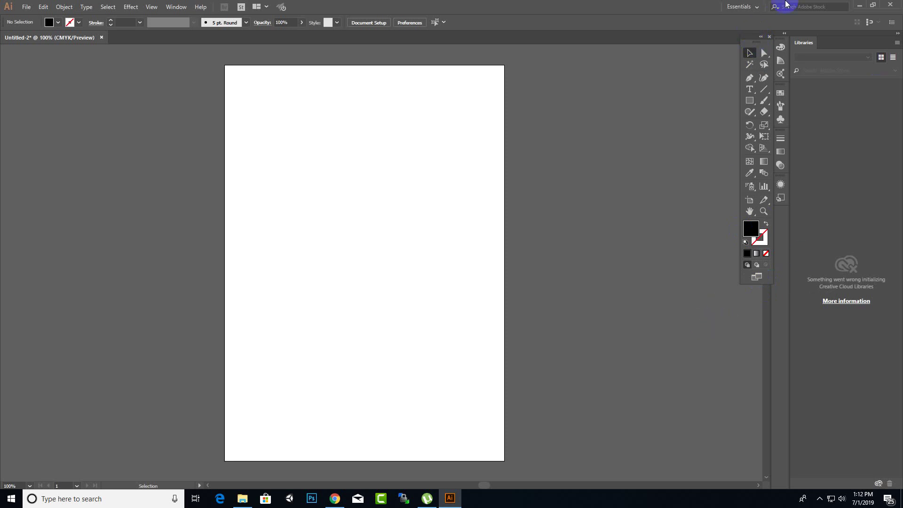
Save the current layout as a new workspace named 'customworkspace'.
click(757, 7)
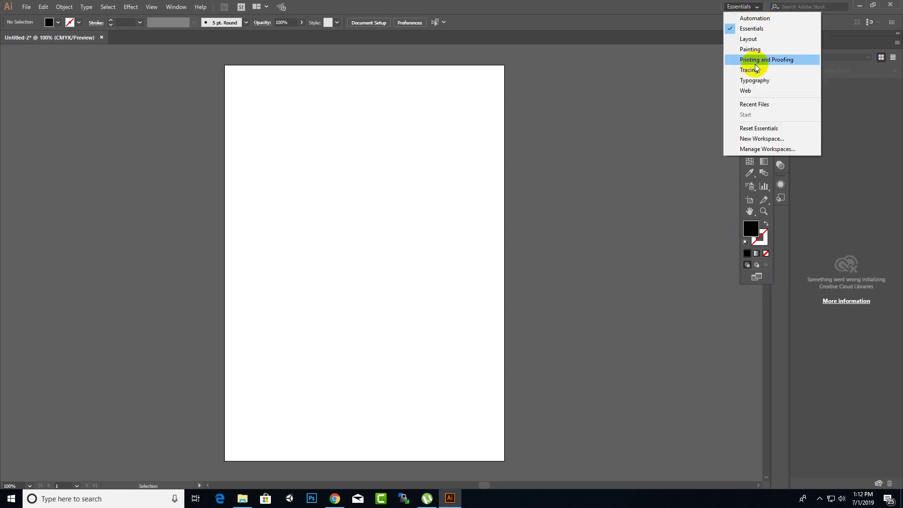
click(757, 139)
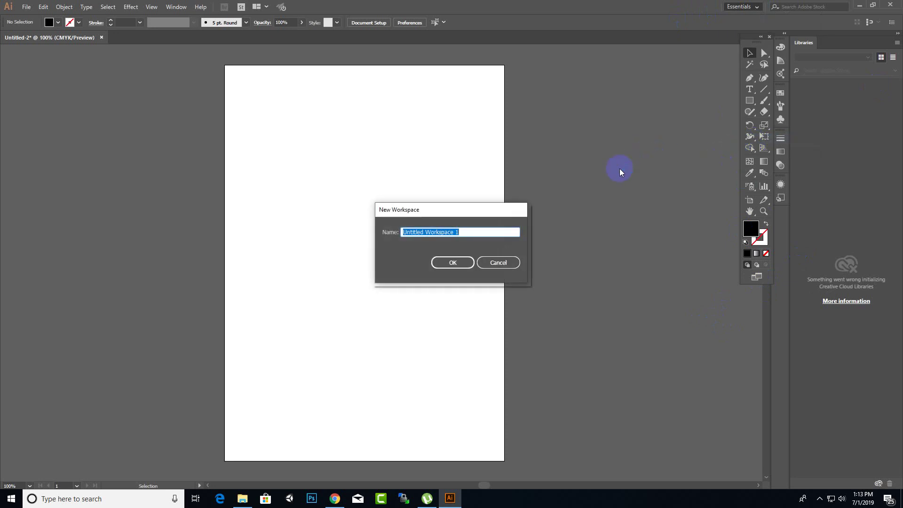
text(customworkspace)
click(452, 262)
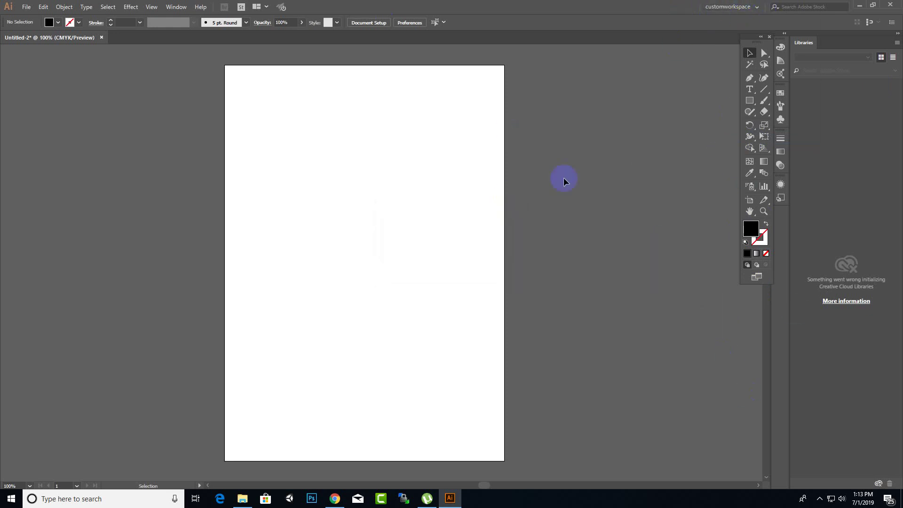
Switch to the Painting workspace, then back to Essentials.
click(738, 6)
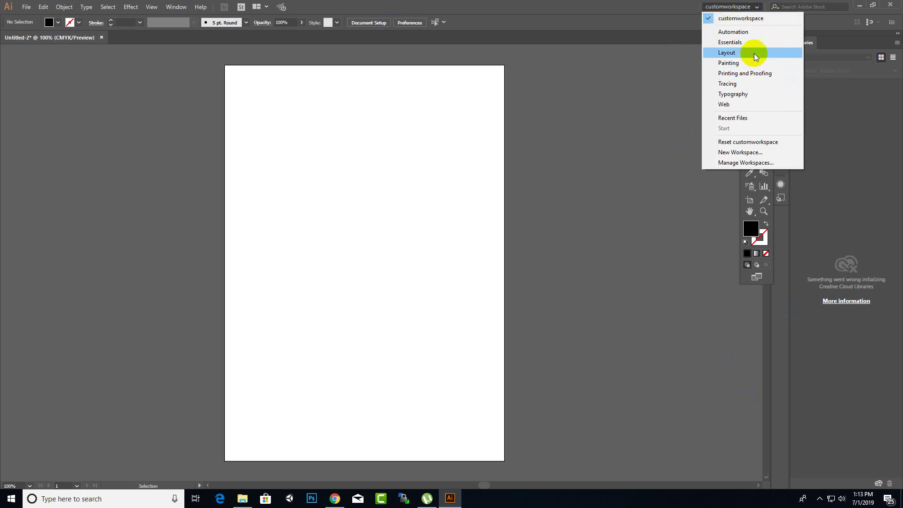
click(745, 64)
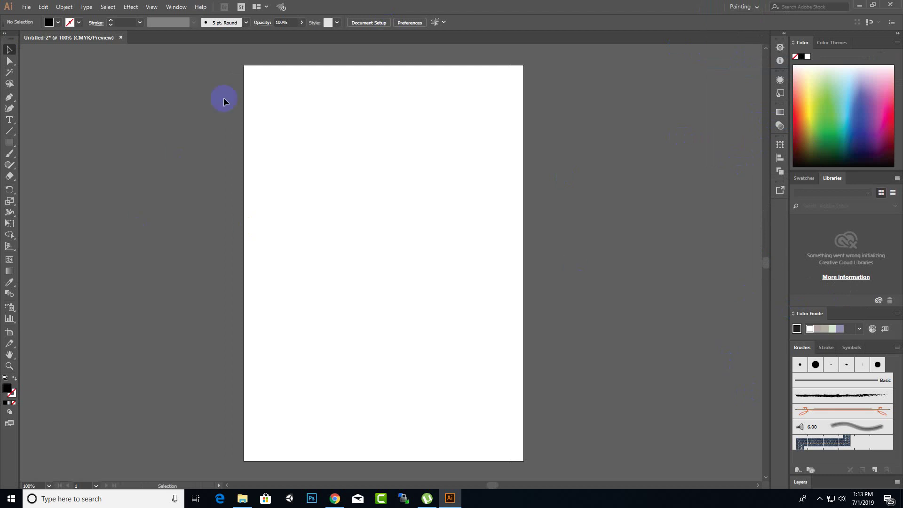
click(752, 8)
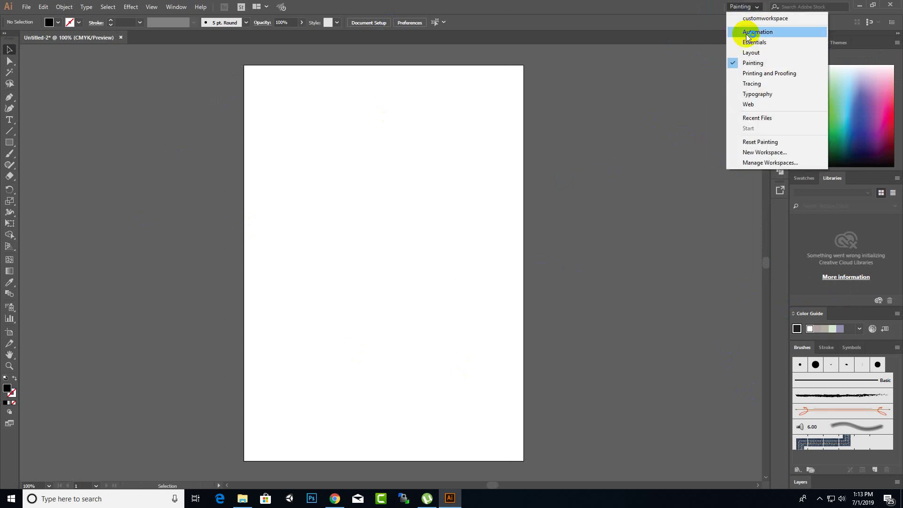
click(765, 42)
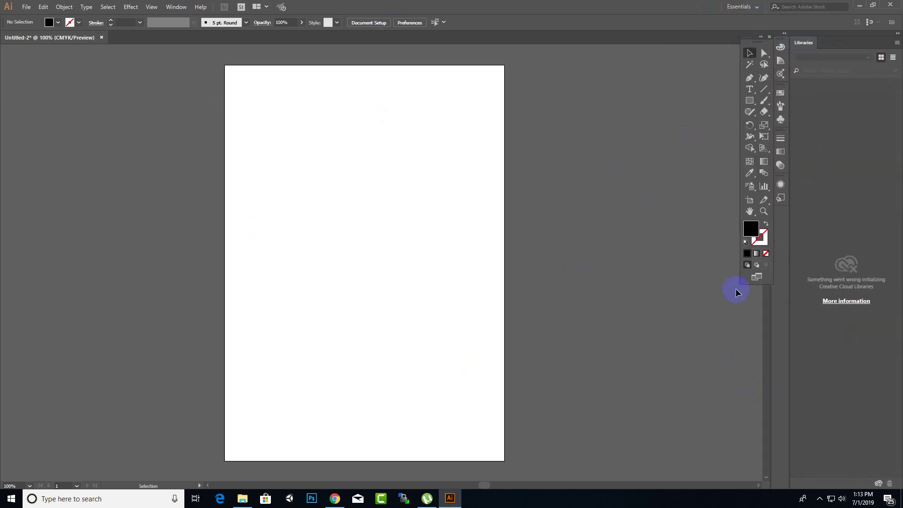
Dock the floating Tools panel back along the window's left edge.
click(754, 8)
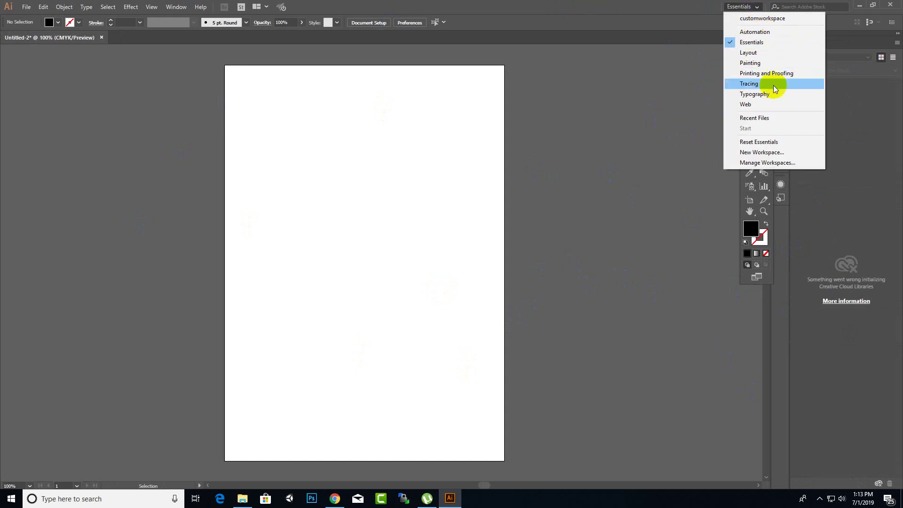
click(873, 132)
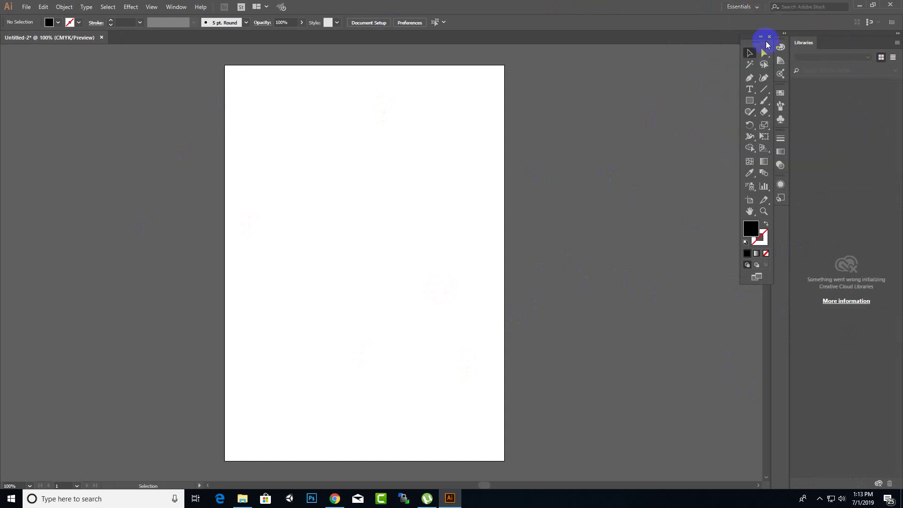
mouse_move(749, 42)
mouse_down()
mouse_move(4, 21)
mouse_move(6, 51)
mouse_up()
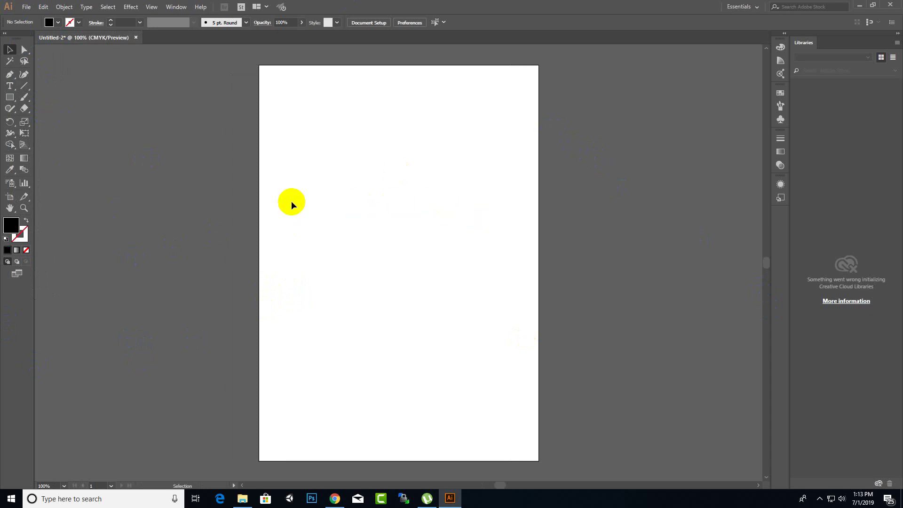
click(27, 8)
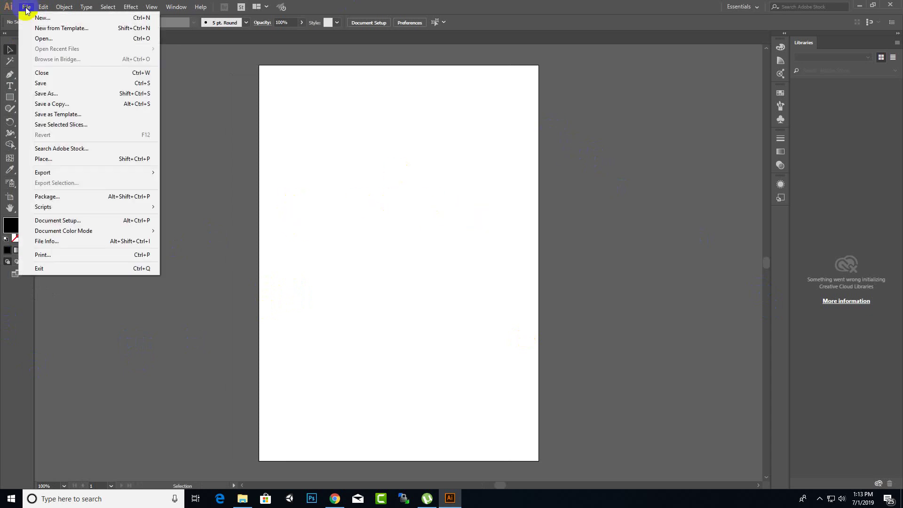
click(67, 86)
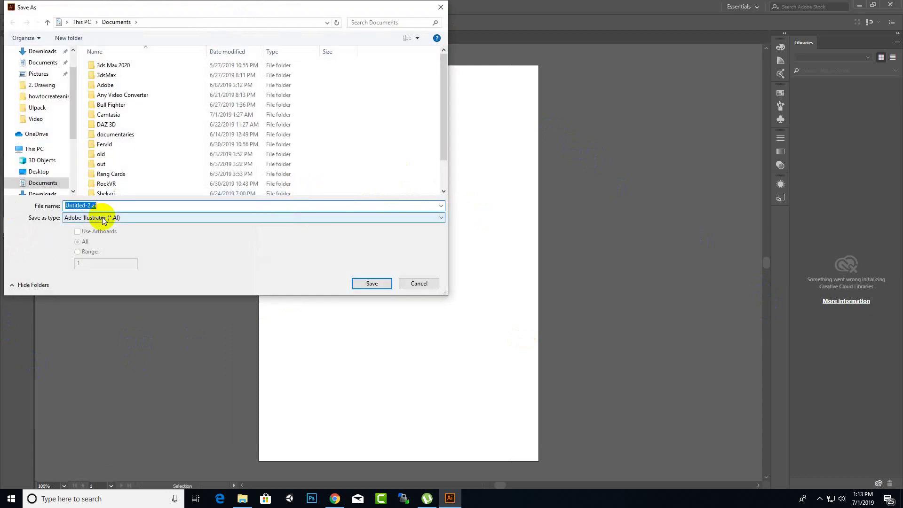
click(103, 219)
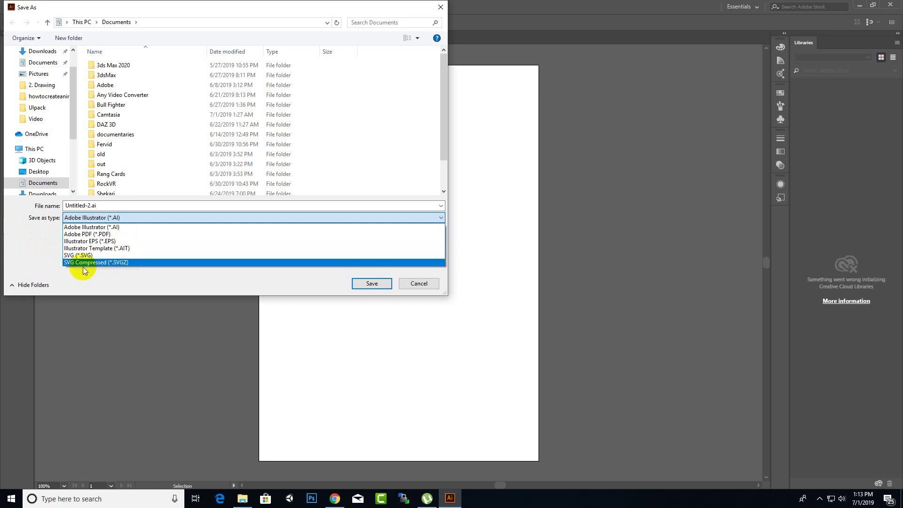
click(417, 284)
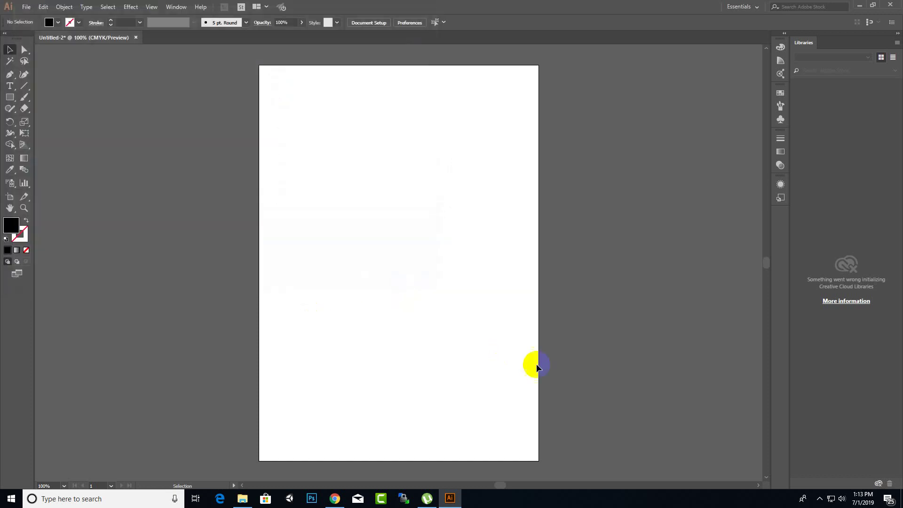
Preview the 595 × 842 px GIF in Save for Web (Legacy), cancel, and show the File menu's export choices.
click(27, 7)
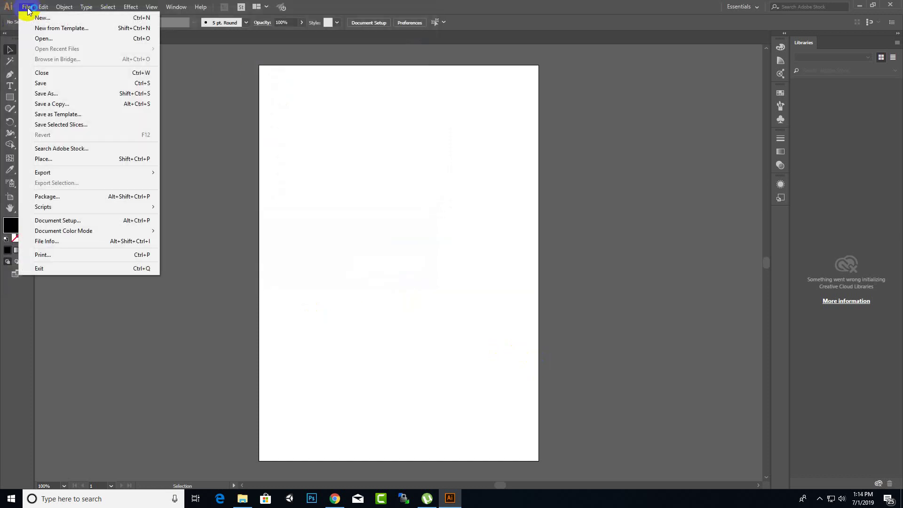
mouse_move(43, 172)
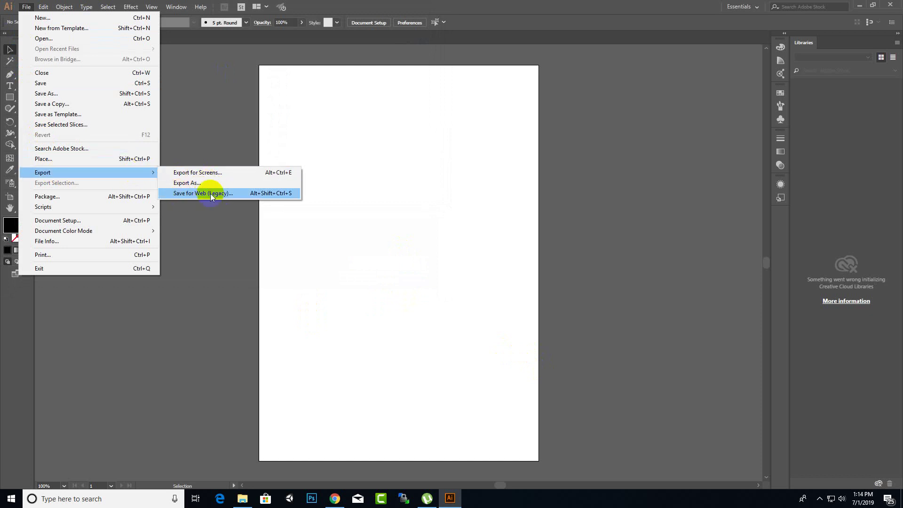
click(207, 194)
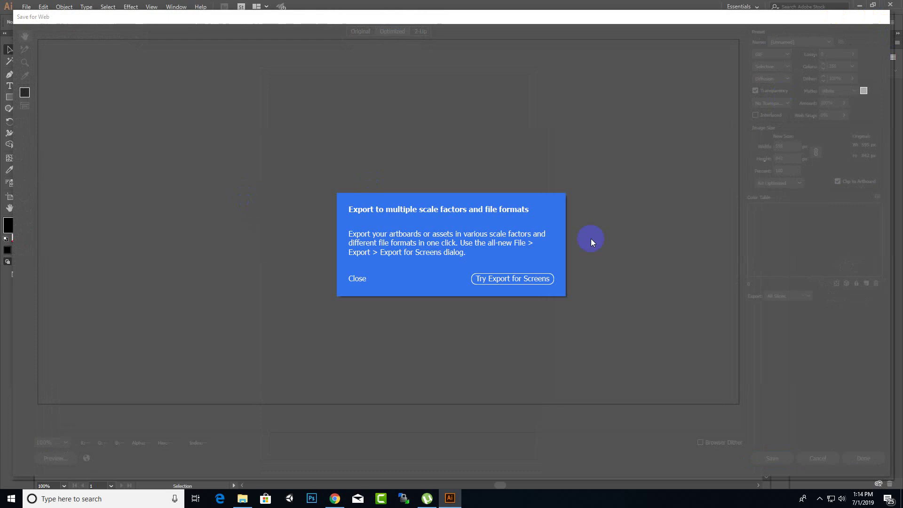
click(366, 280)
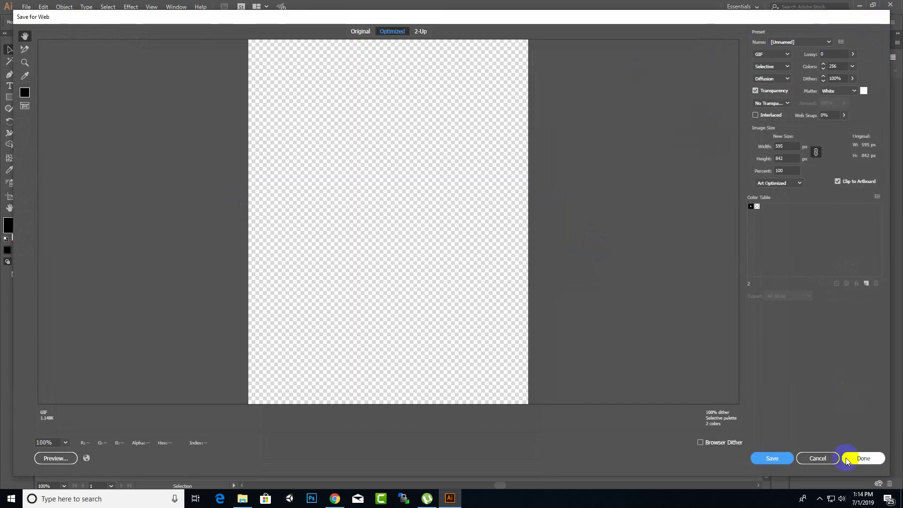
click(824, 459)
click(26, 6)
mouse_move(43, 172)
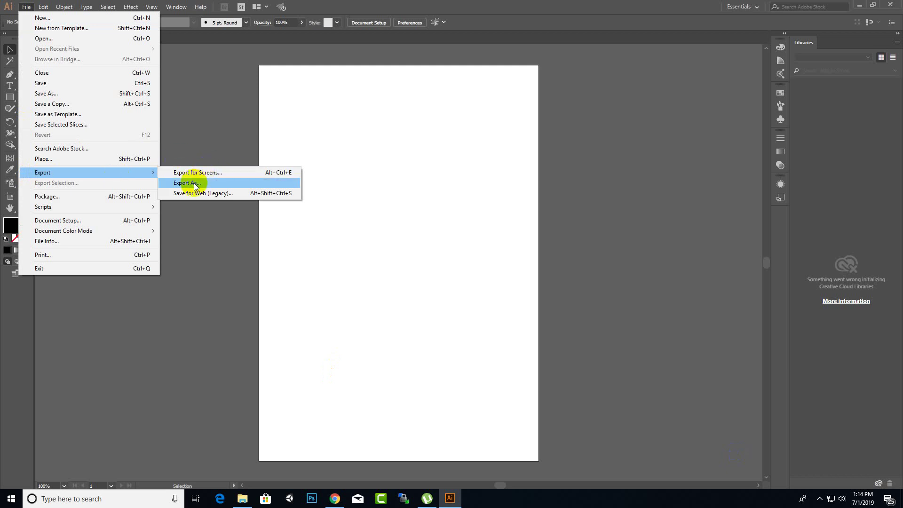
Pick PNG as the format in Export As, then cancel without exporting.
click(222, 183)
click(268, 218)
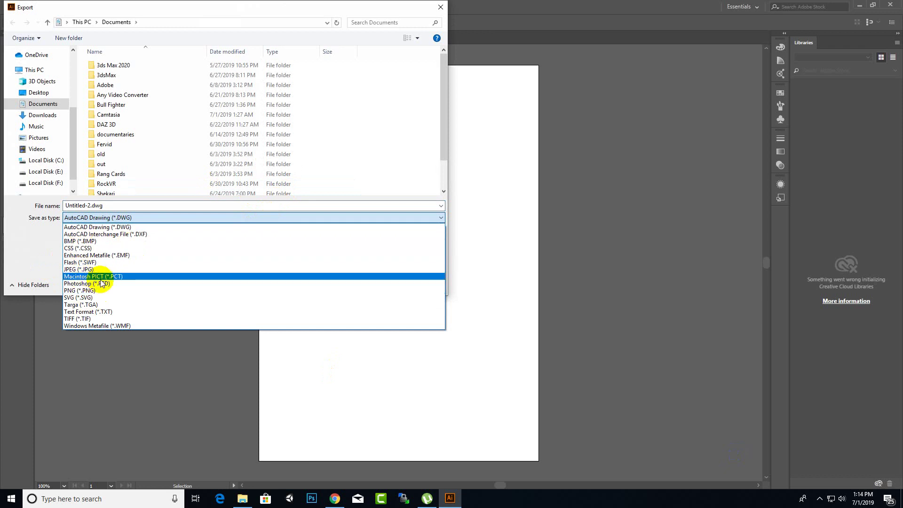
click(84, 290)
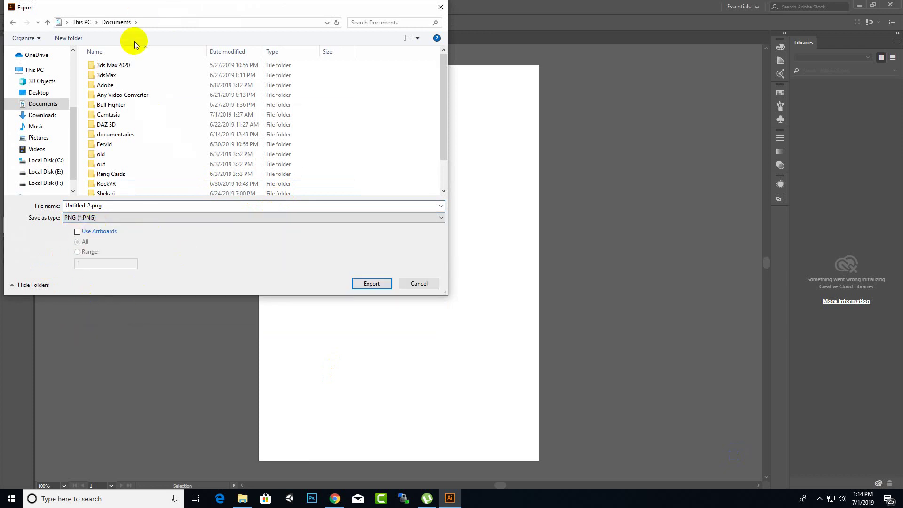
click(440, 8)
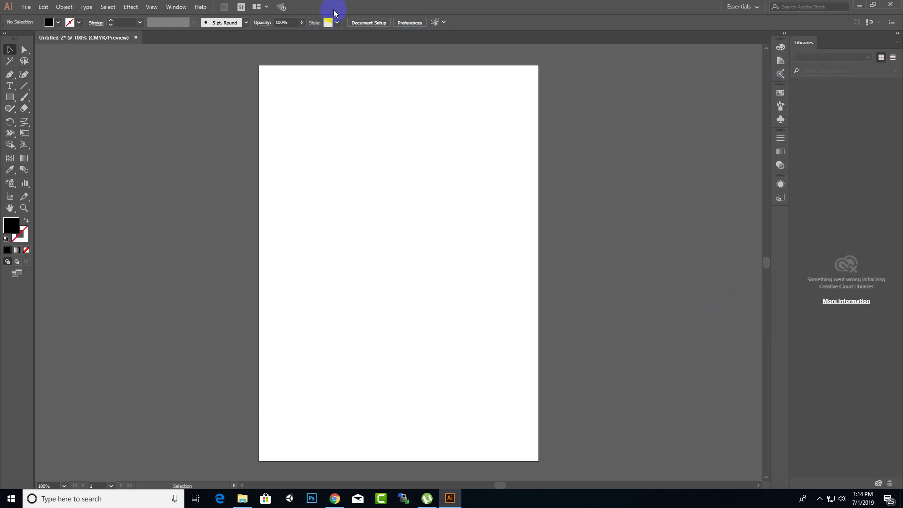
click(266, 6)
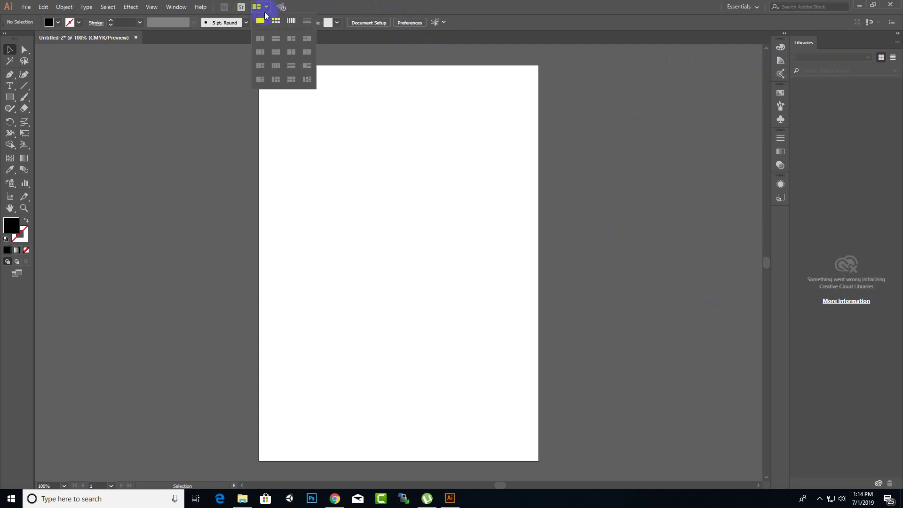
click(264, 38)
click(263, 6)
click(277, 21)
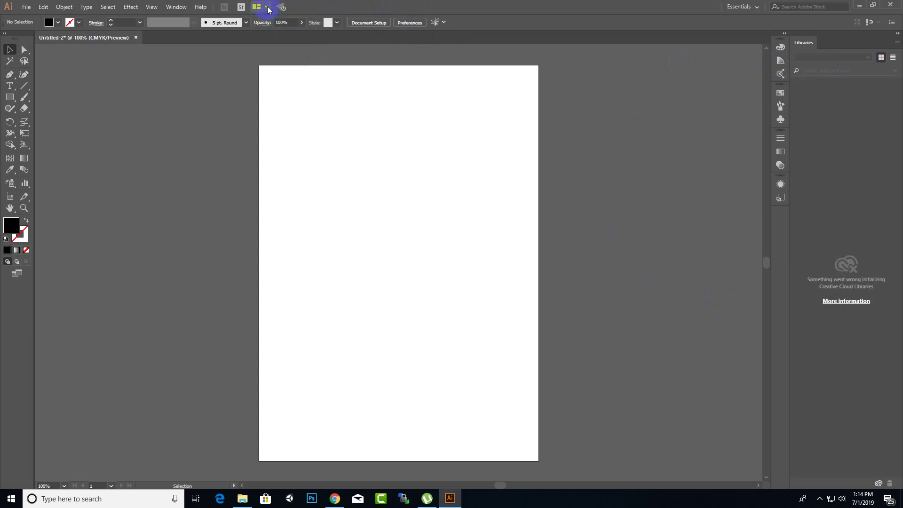
click(266, 6)
click(306, 21)
click(266, 7)
click(326, 22)
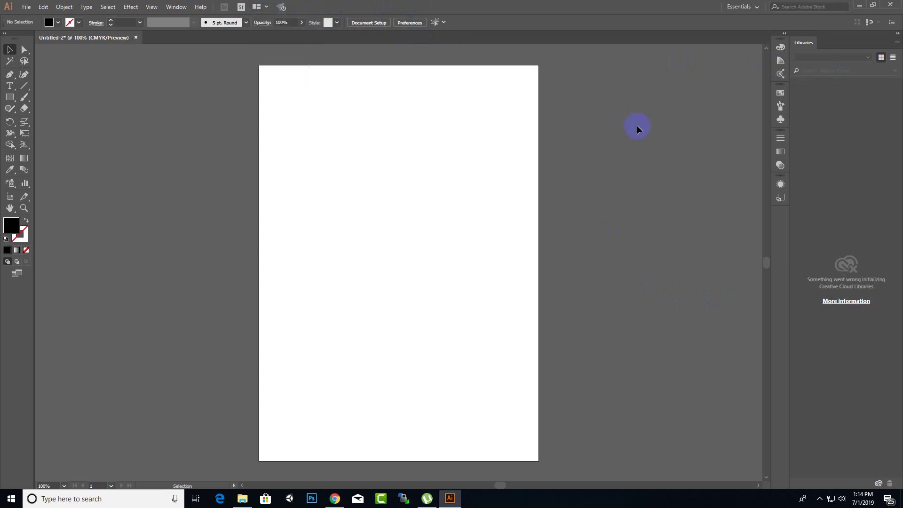
click(441, 25)
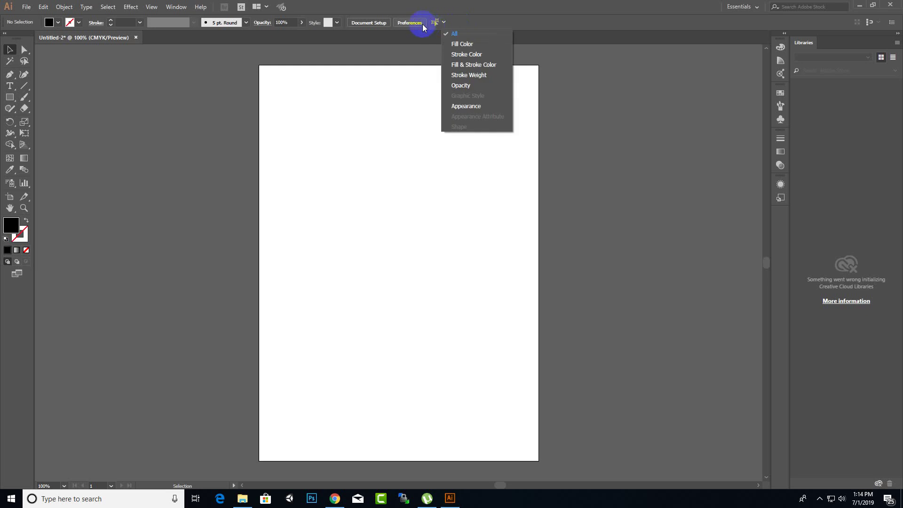
click(409, 36)
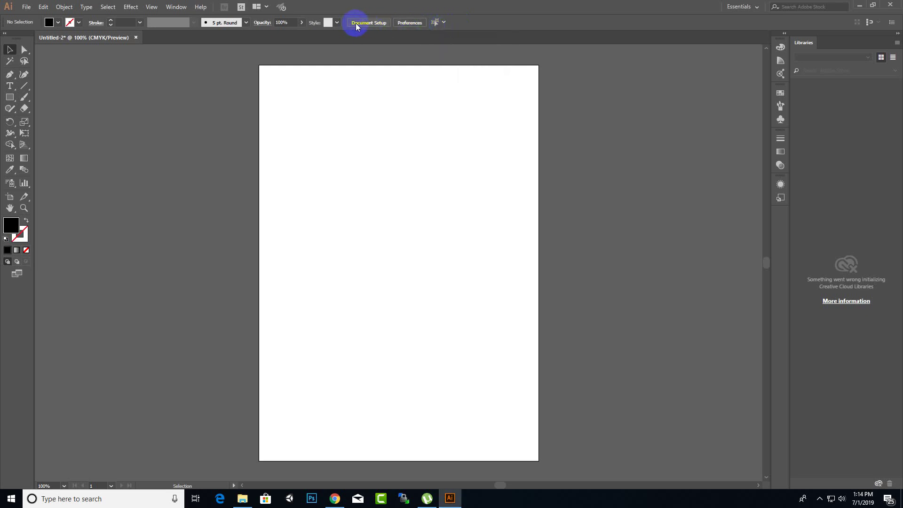
Enter artboard editing mode via Document Setup's Edit Artboards, with Artboard 1 at A4.
click(370, 22)
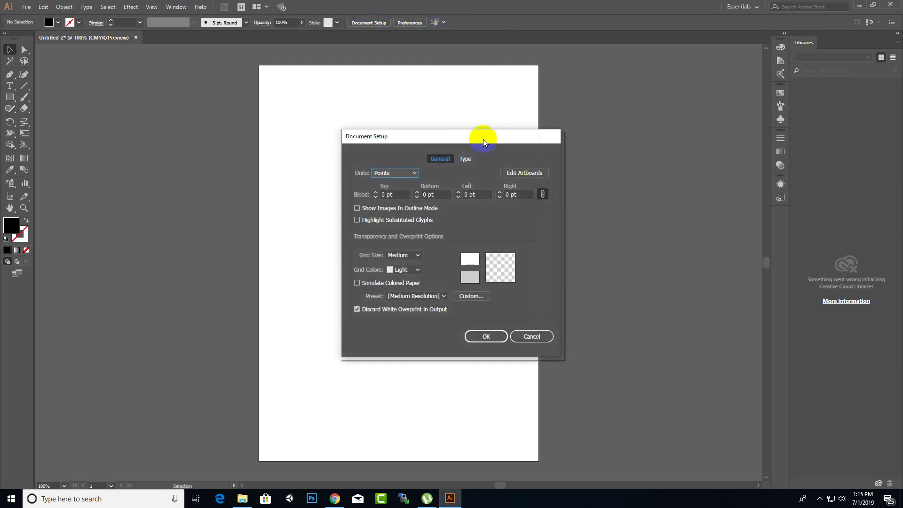
drag(484, 139, 576, 135)
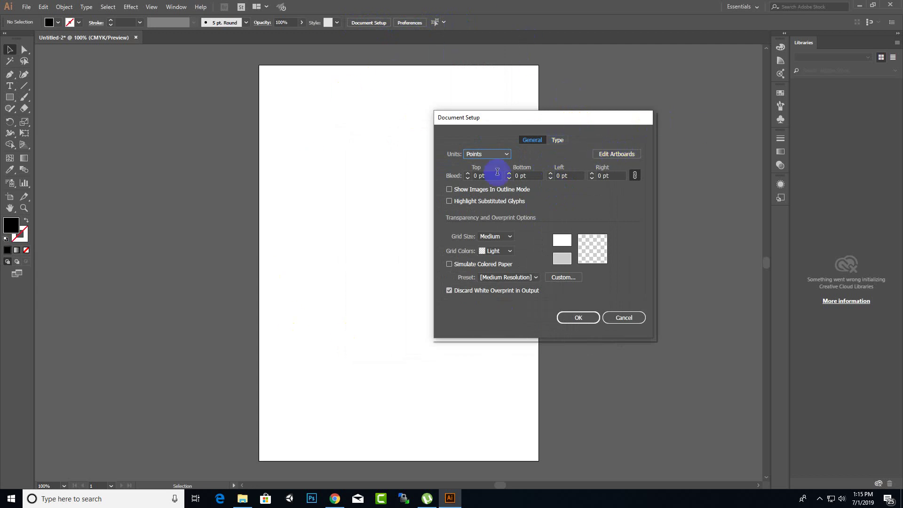
click(616, 153)
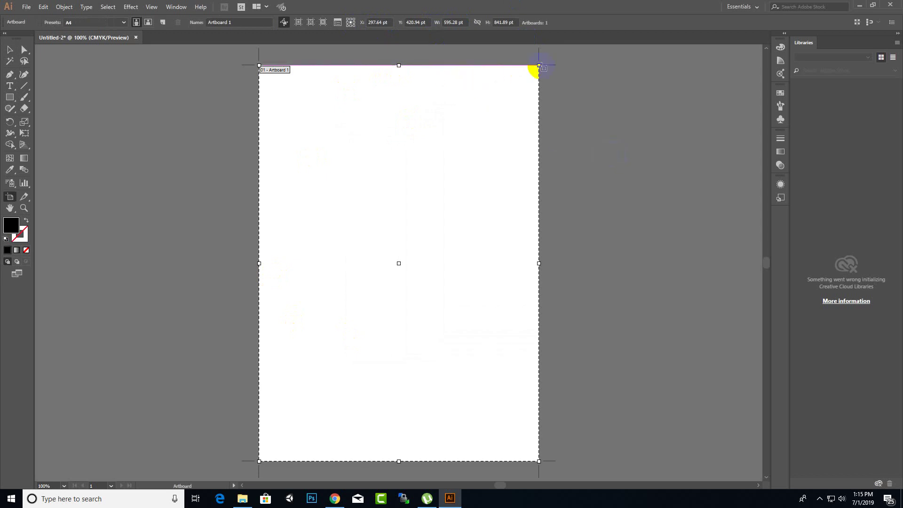
Drag Artboard 1's corners to a 462 × 288 pt landscape rectangle, confirm, and exit editing.
drag(539, 66, 512, 88)
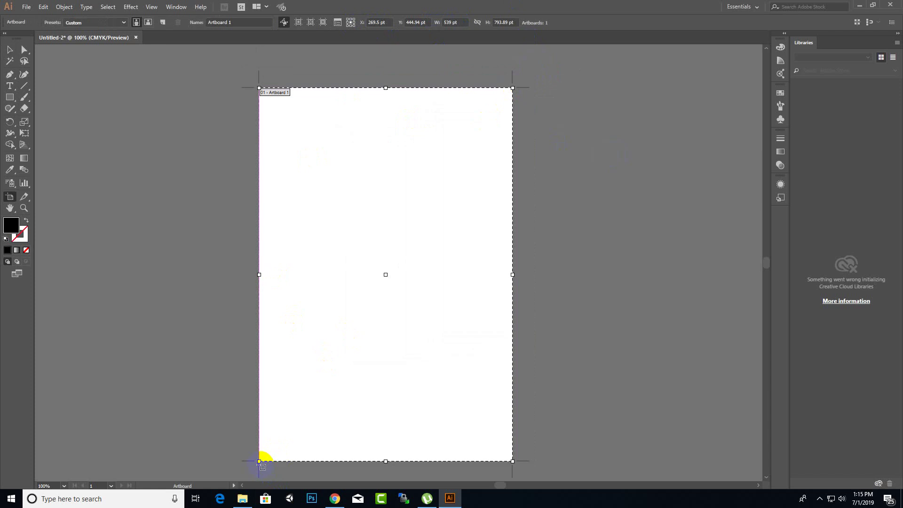
drag(260, 461, 263, 241)
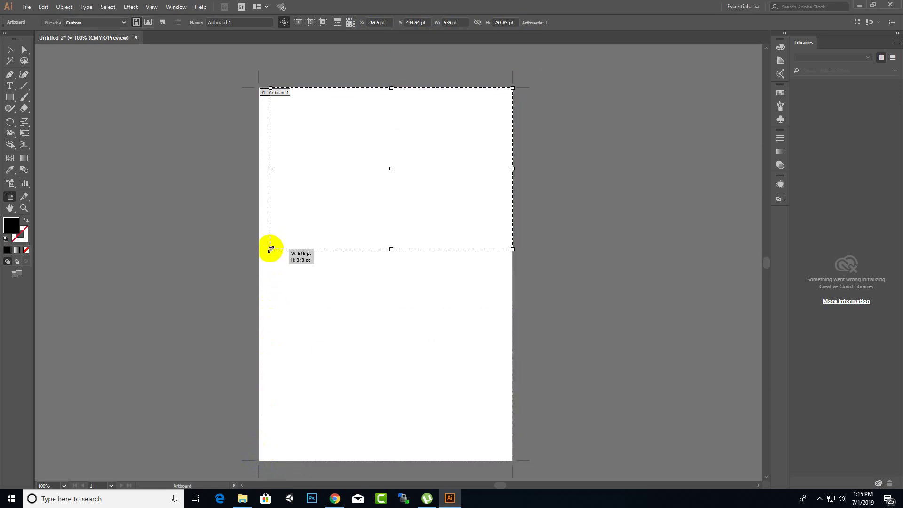
drag(263, 241, 295, 223)
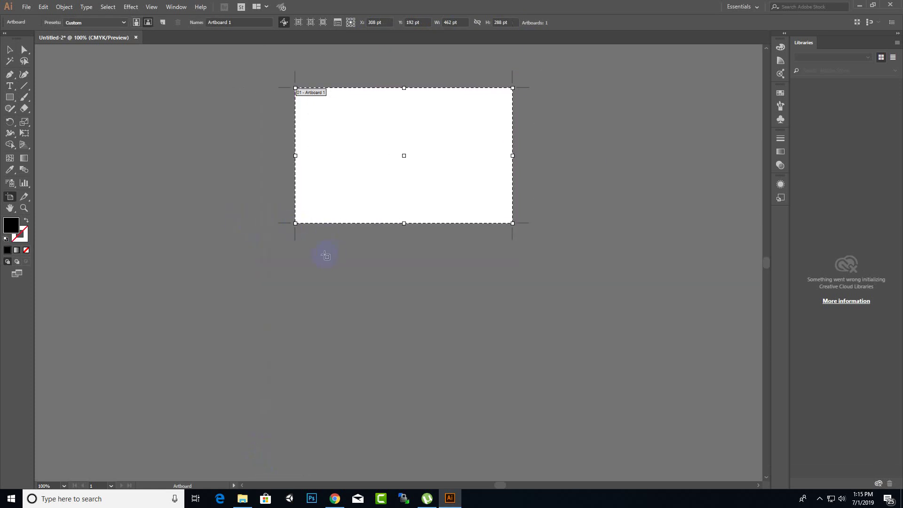
key(Return)
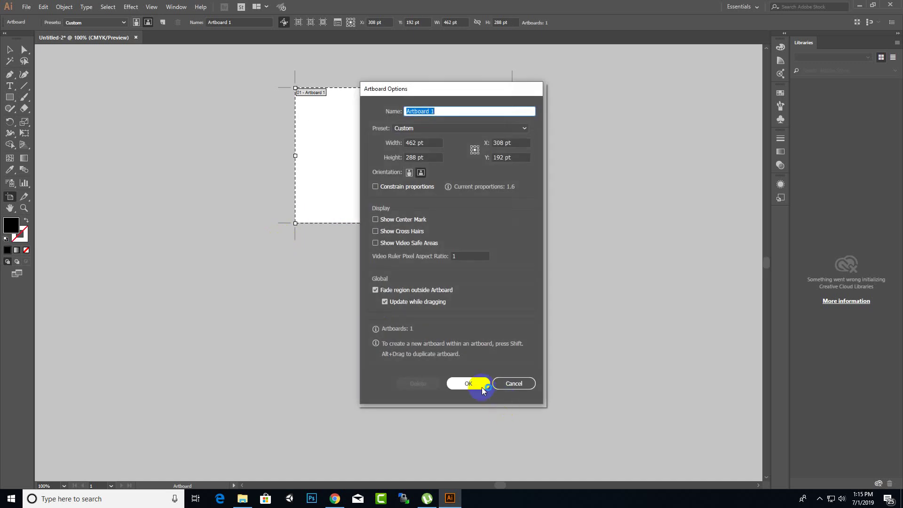
click(470, 385)
click(436, 135)
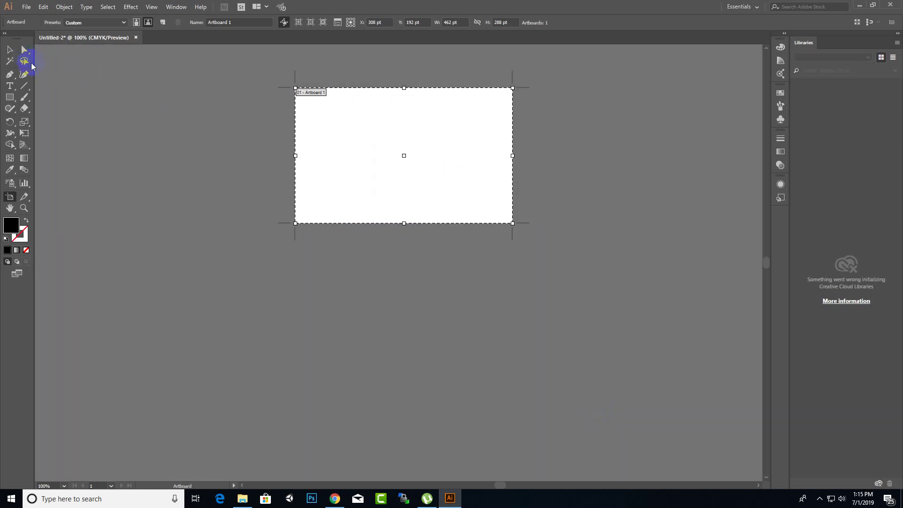
key(Escape)
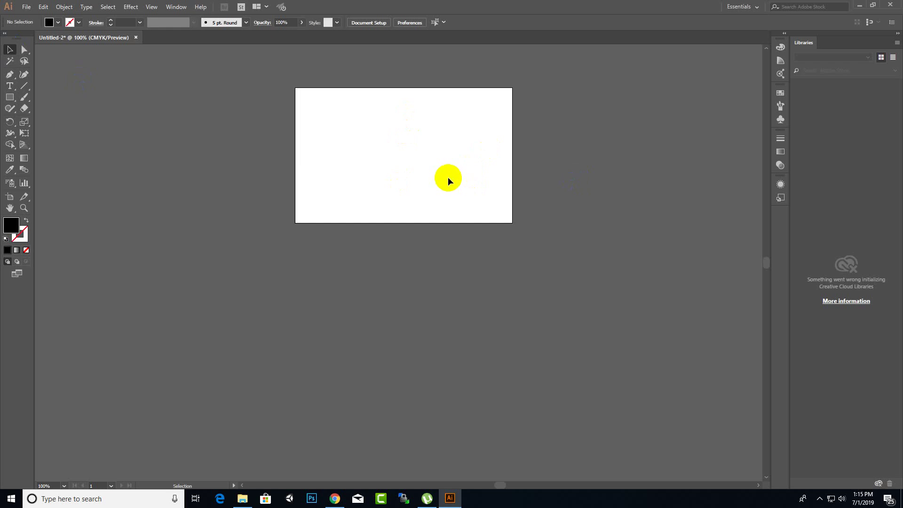
Close Untitled-2, choosing No to discard the unsaved changes.
click(136, 38)
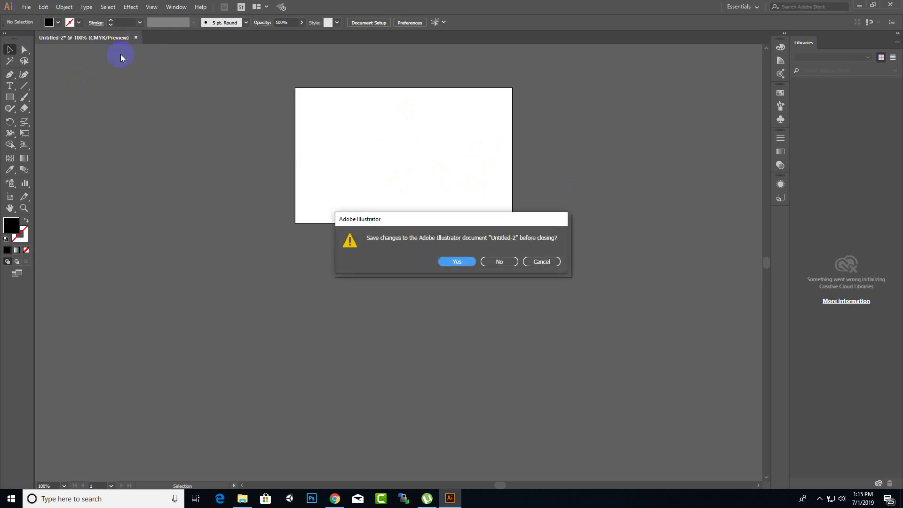
click(505, 264)
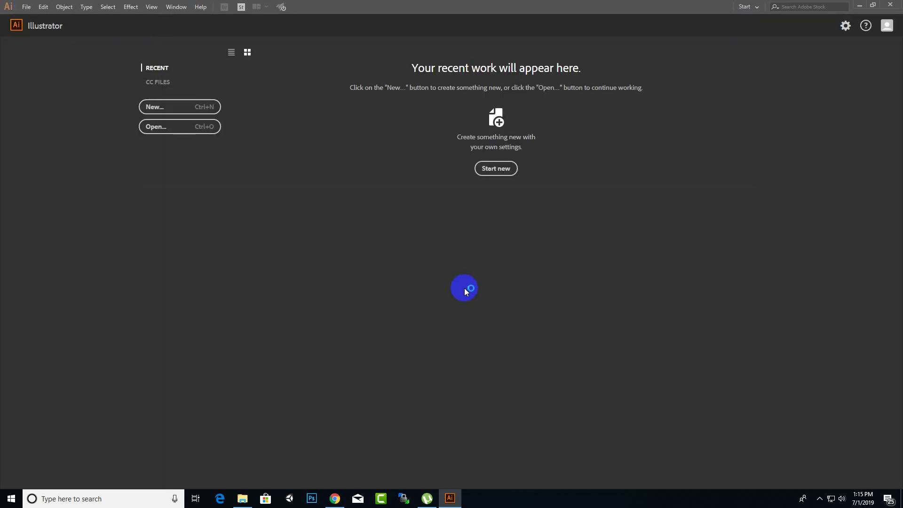